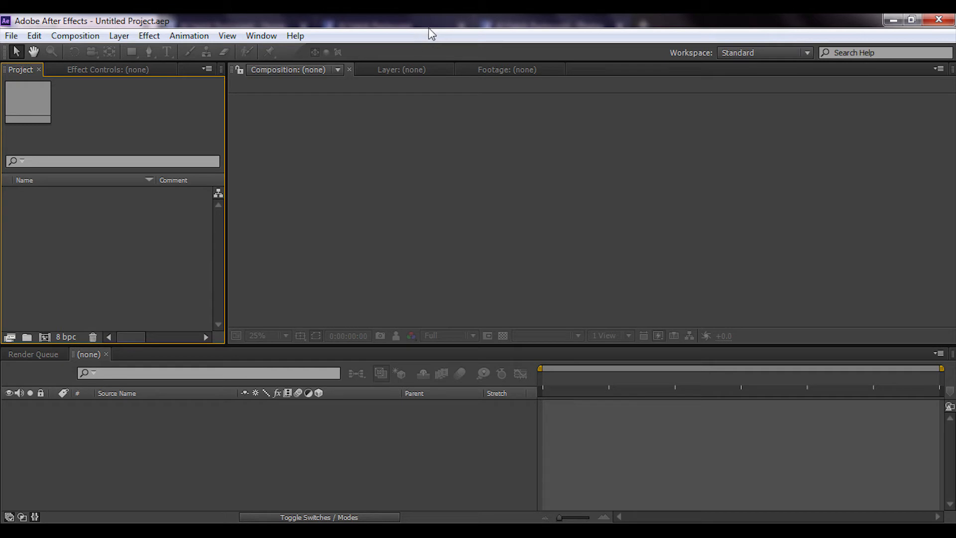
Step: Create a composition named light part 2 with the HDTV 1080 25 preset and a 10-second duration
click(91, 38)
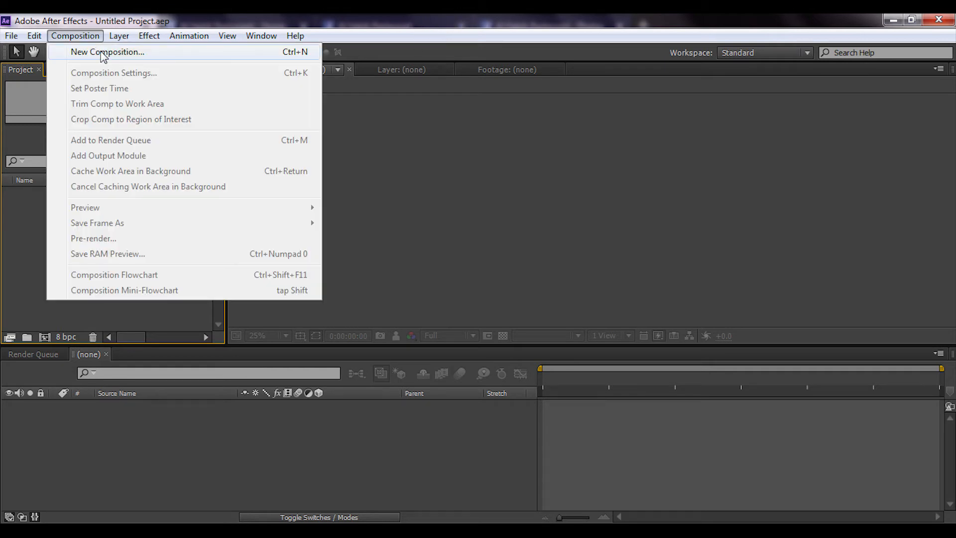
click(104, 53)
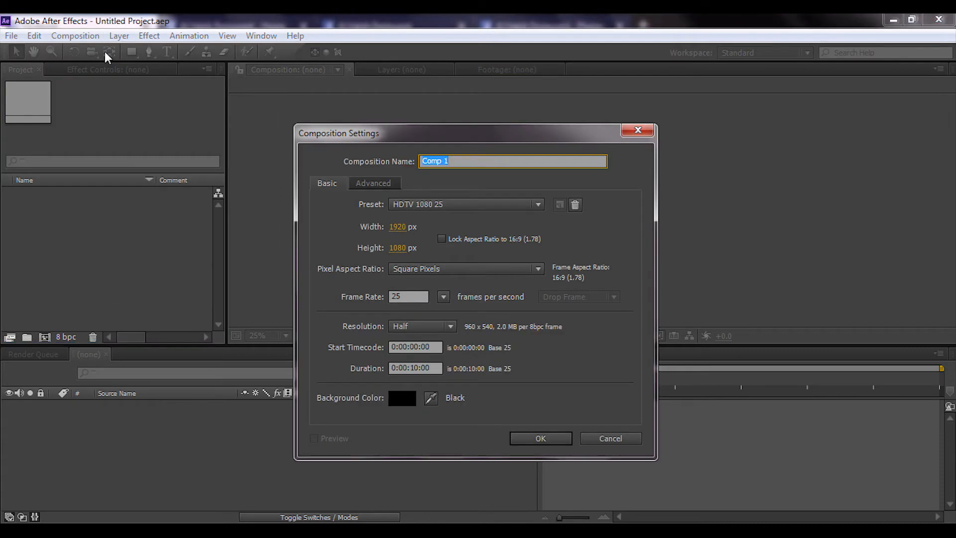
text(light part 2)
click(518, 438)
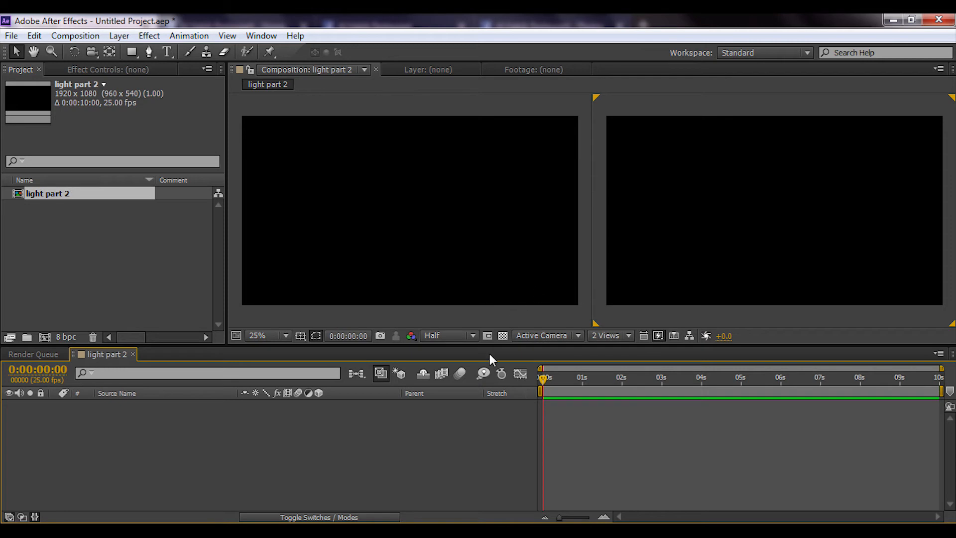
Step: Add a 1920 x 1080 px solid layer in bright orange to the composition
right_click(424, 426)
key(Escape)
right_click(425, 427)
mouse_move(590, 284)
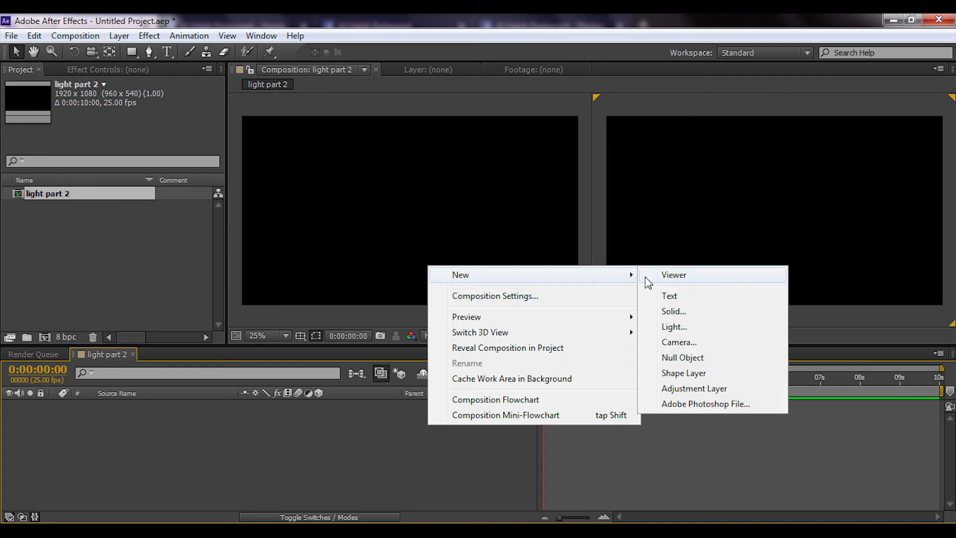
click(697, 314)
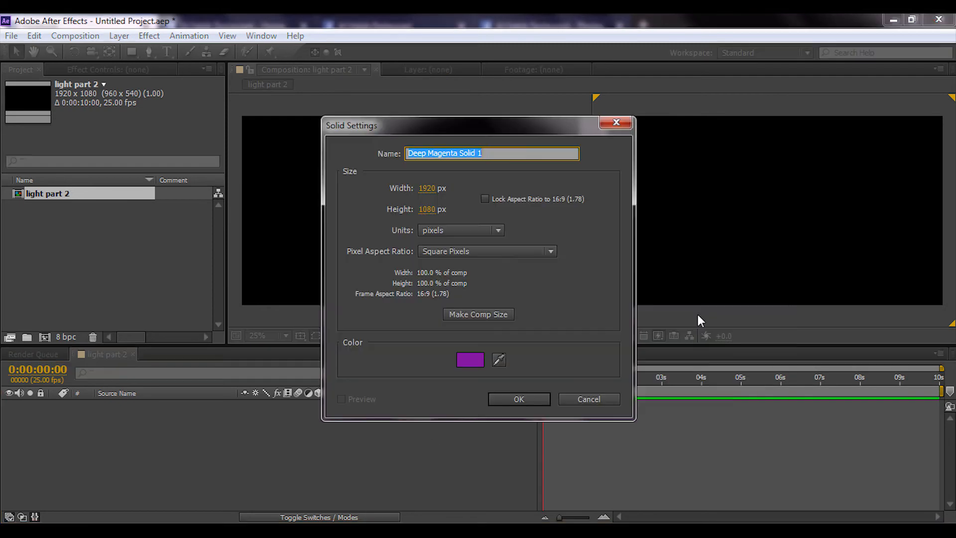
click(471, 363)
drag(500, 380, 505, 427)
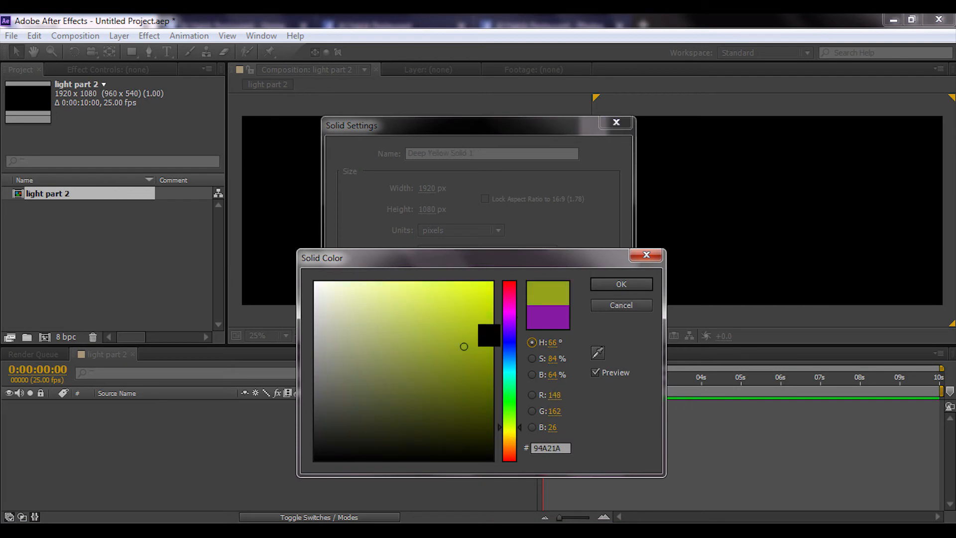
drag(489, 337, 492, 282)
click(507, 437)
drag(506, 436, 500, 433)
click(639, 284)
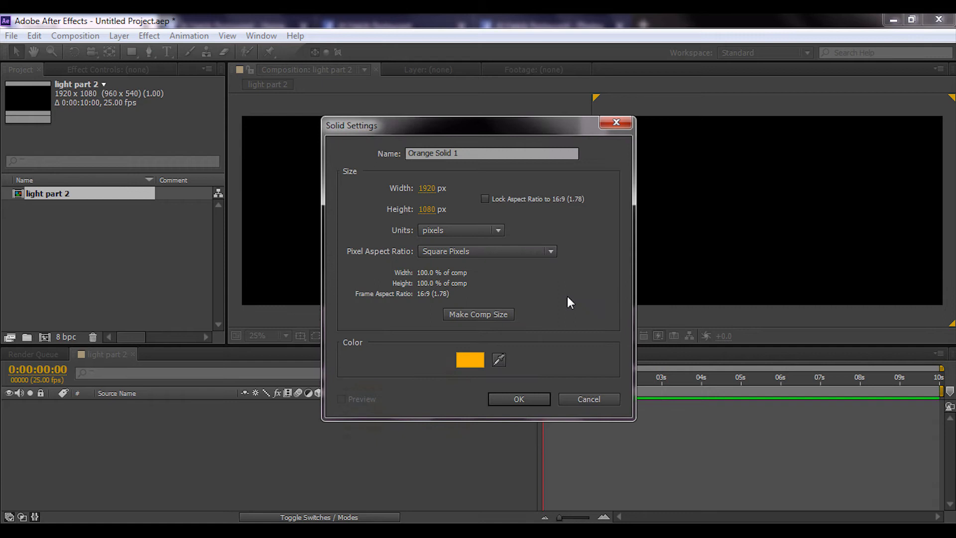
click(533, 397)
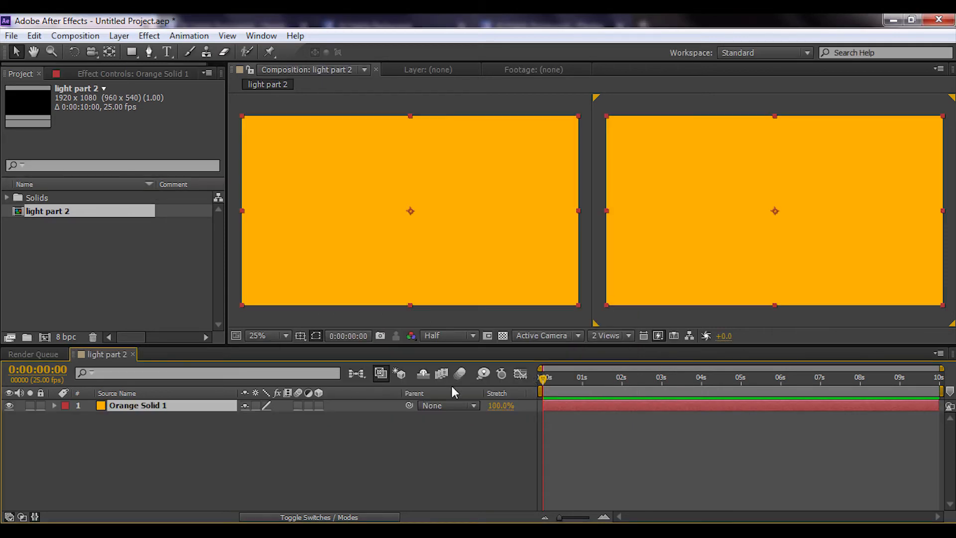
Step: Turn the orange solid into a 3D layer and duplicate it
click(318, 406)
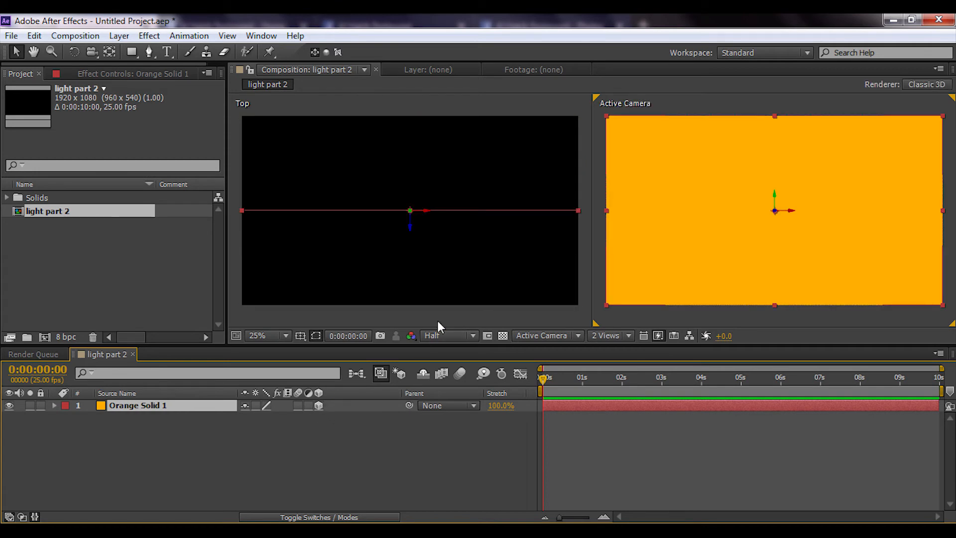
key(ctrl+d)
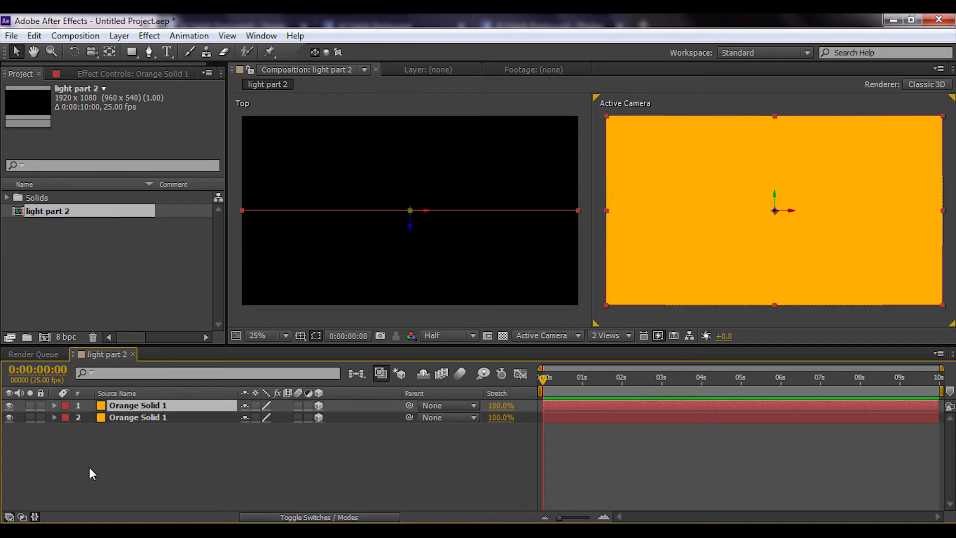
key(ctrl+shift+y)
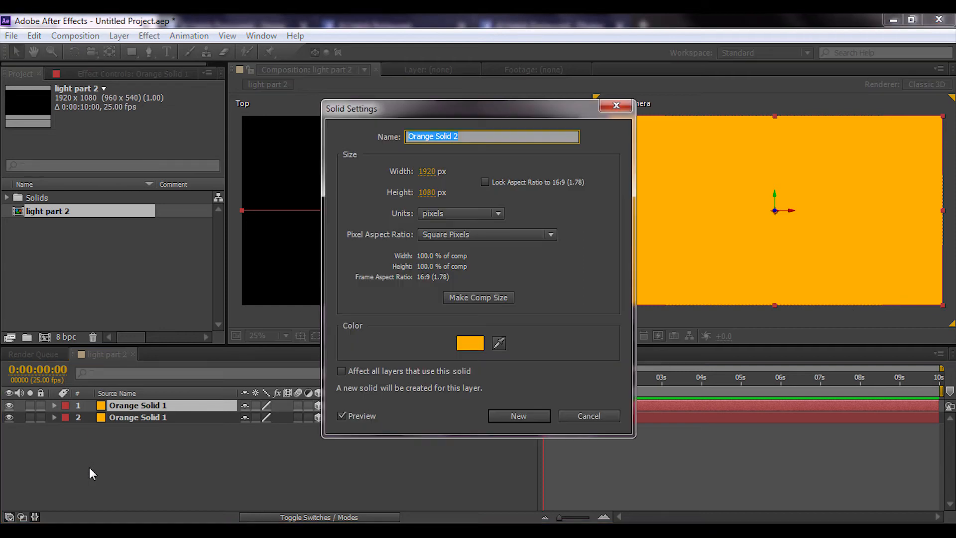
click(467, 343)
drag(509, 354, 506, 388)
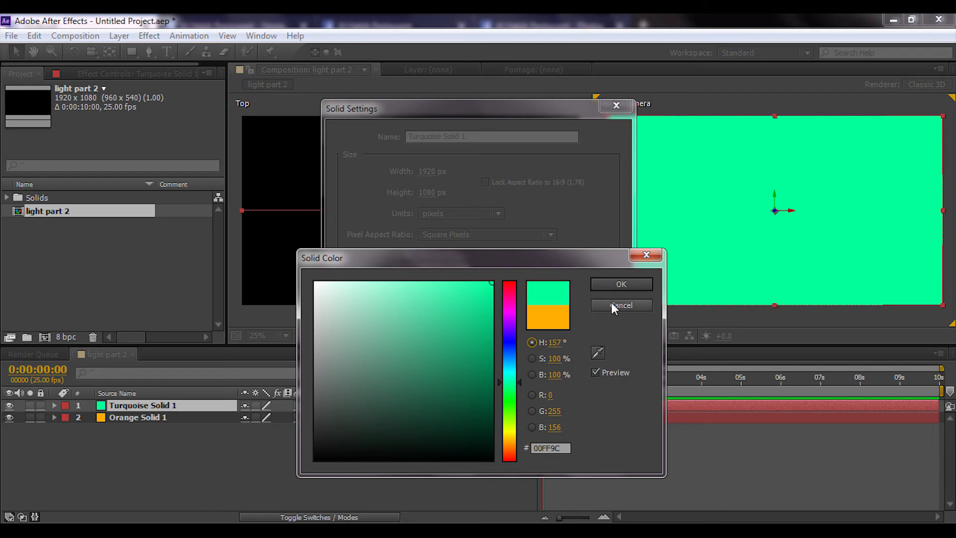
click(611, 303)
click(592, 413)
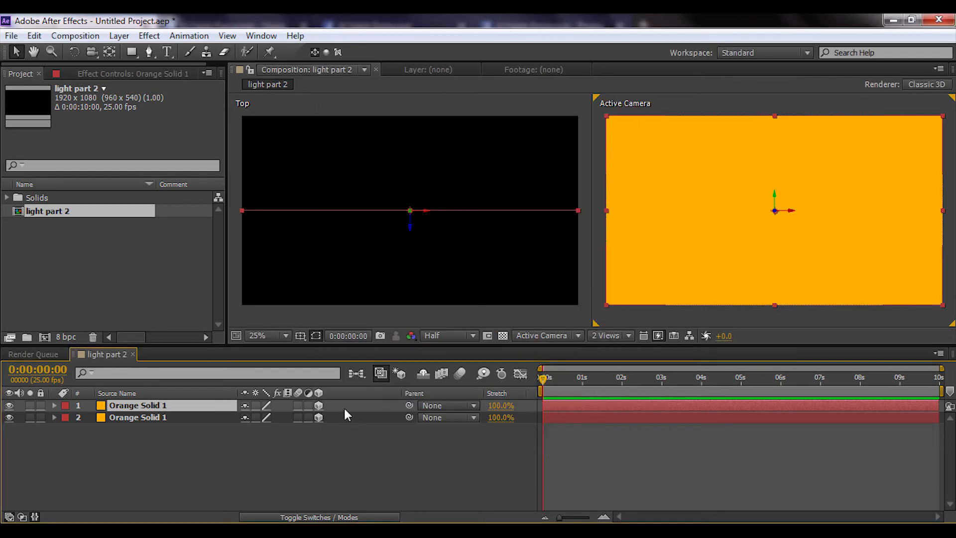
Step: Duplicate the 3D orange solid two more times to have four copies
key(ctrl+d)
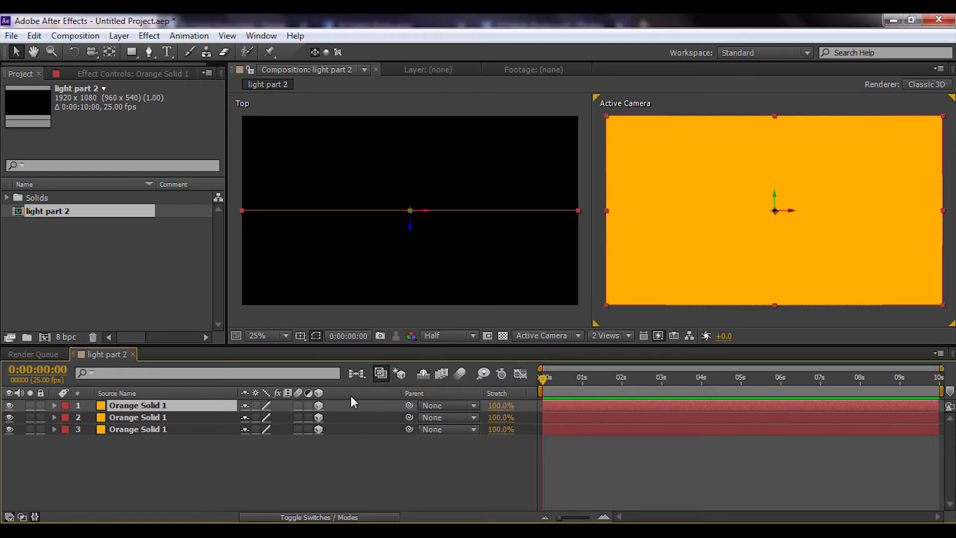
key(ctrl+d)
Step: Change the colour of the second solid layer to turquoise 00FFA8 as a new solid
click(168, 416)
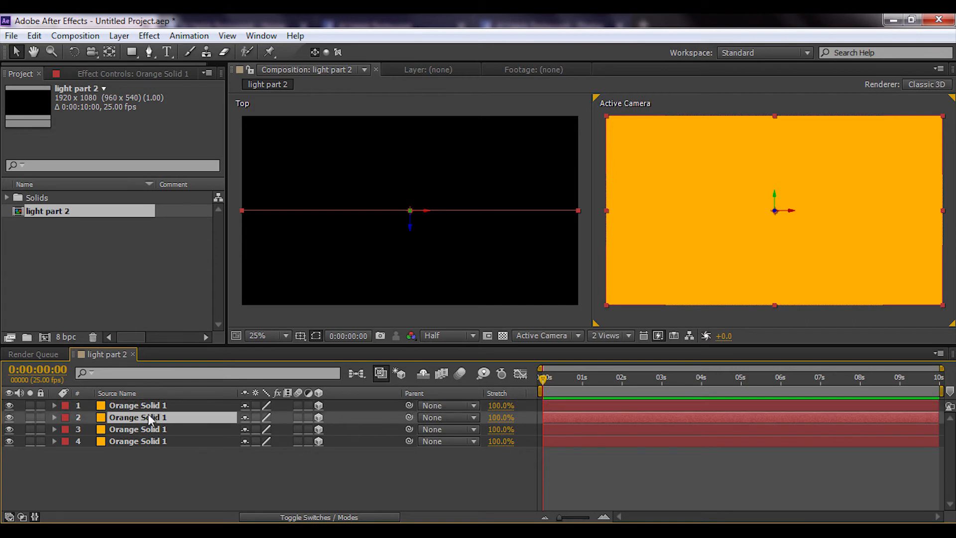
key(ctrl+shift+y)
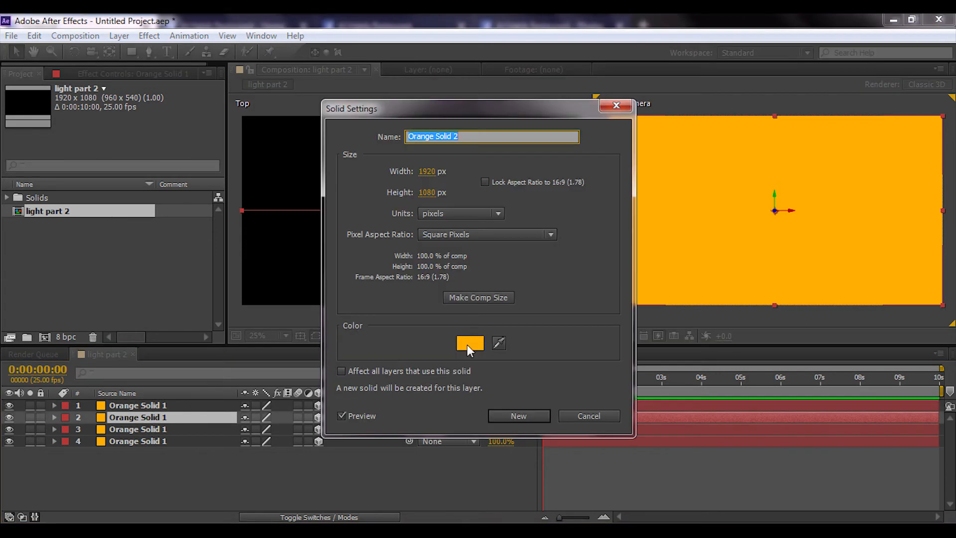
click(467, 343)
click(508, 381)
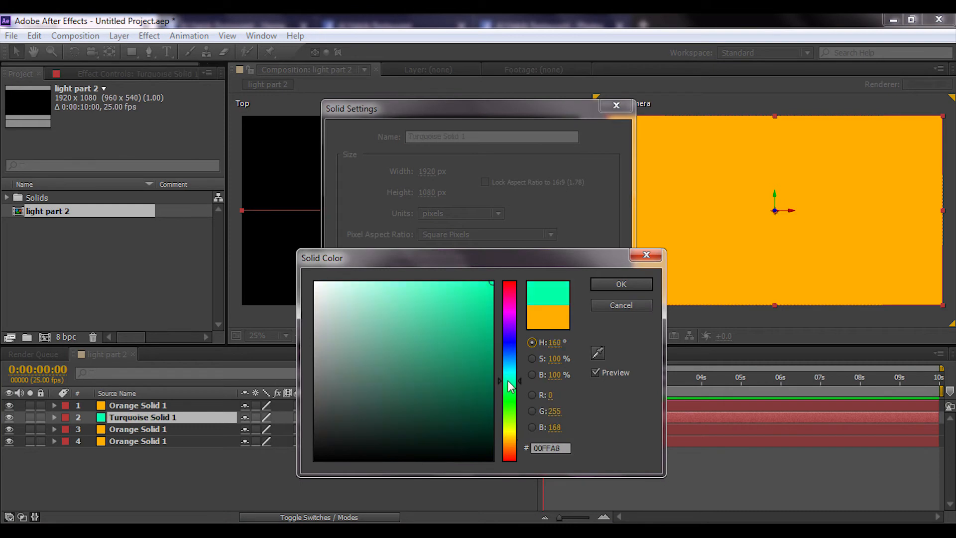
click(611, 285)
click(515, 477)
Step: Change the colour of the topmost orange solid to white as a new solid
click(129, 404)
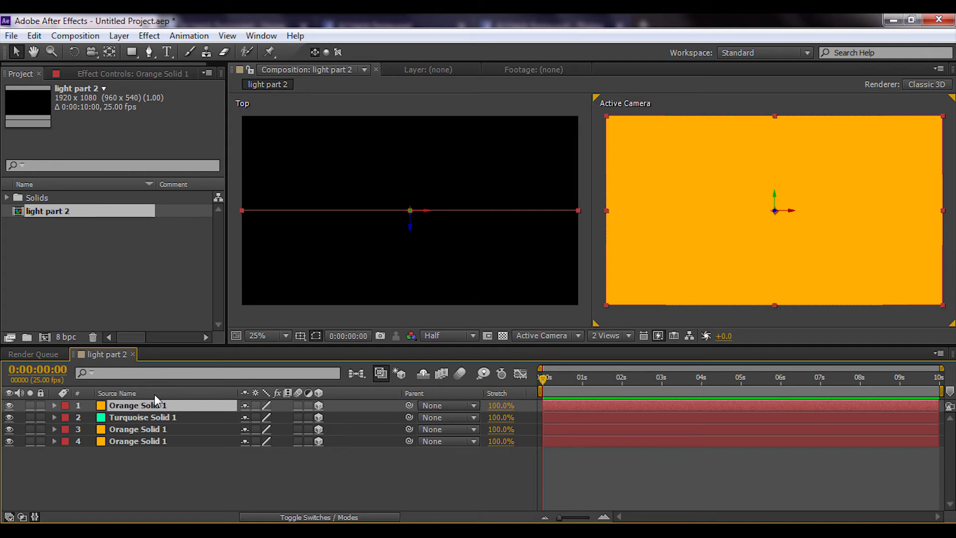
key(ctrl+shift+y)
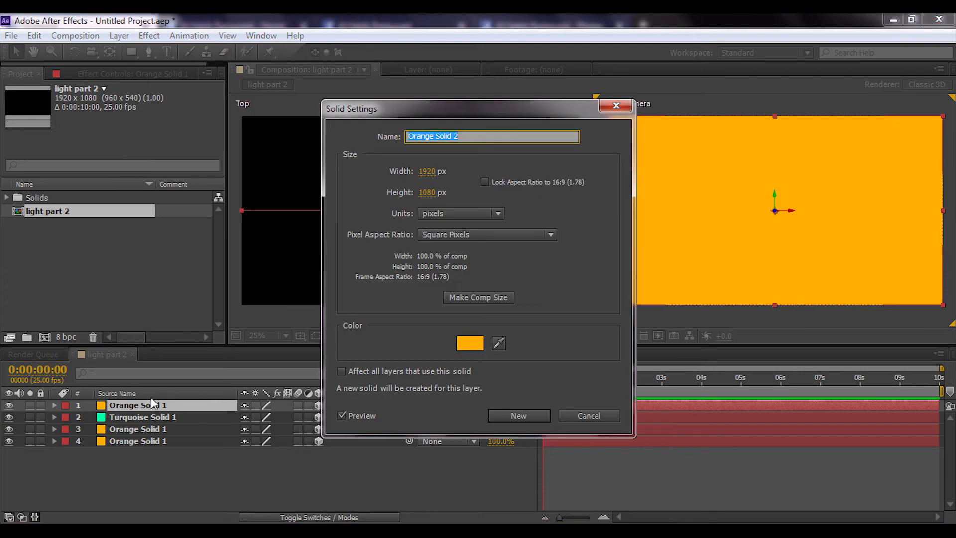
click(469, 342)
drag(476, 350, 310, 272)
click(621, 284)
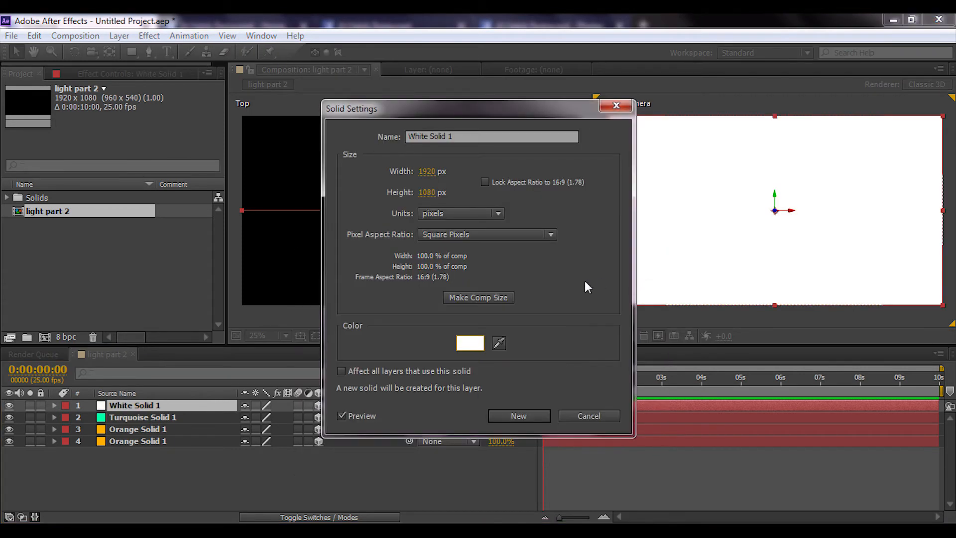
click(522, 414)
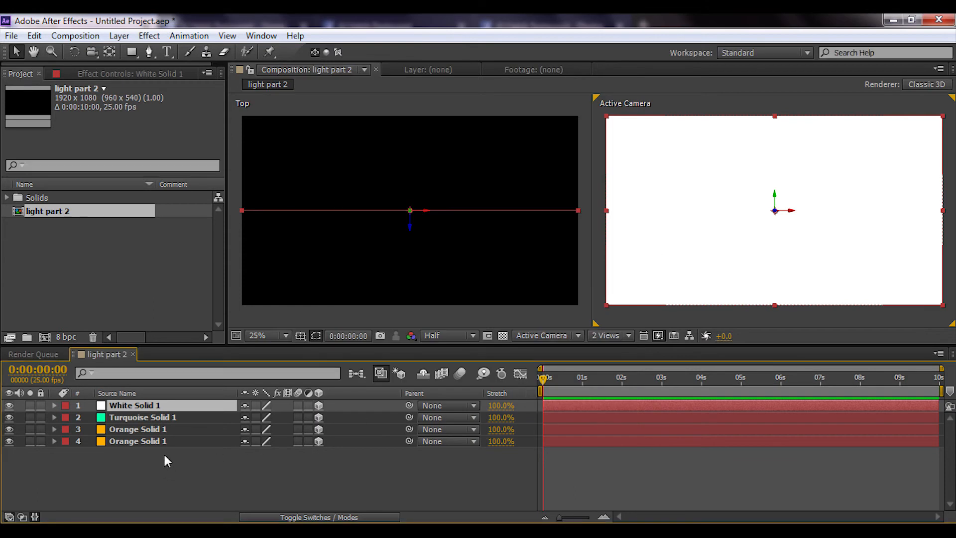
Step: Duplicate the white solid and recolour the copy deep green 188100 as a new solid
key(ctrl+d)
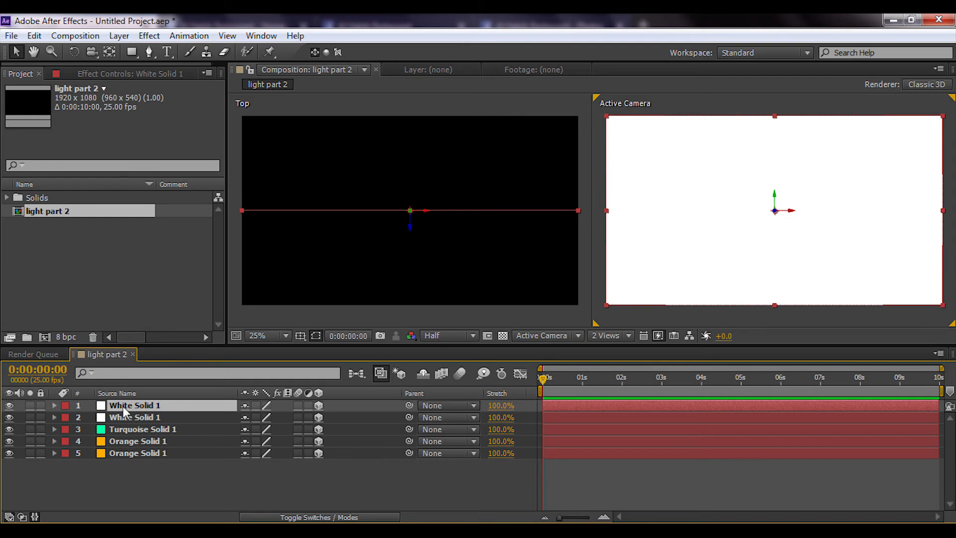
key(ctrl+shift+y)
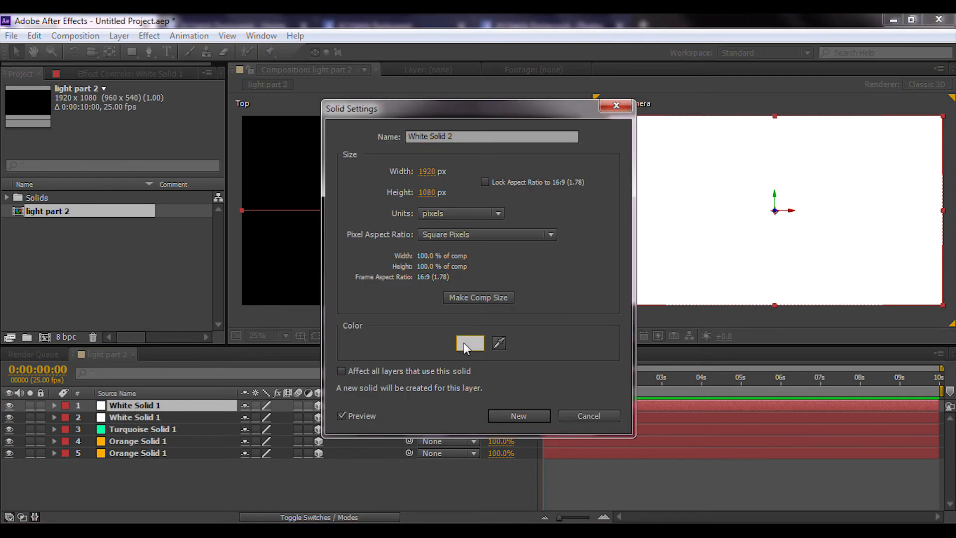
click(466, 343)
click(511, 387)
key(Return)
key(Return)
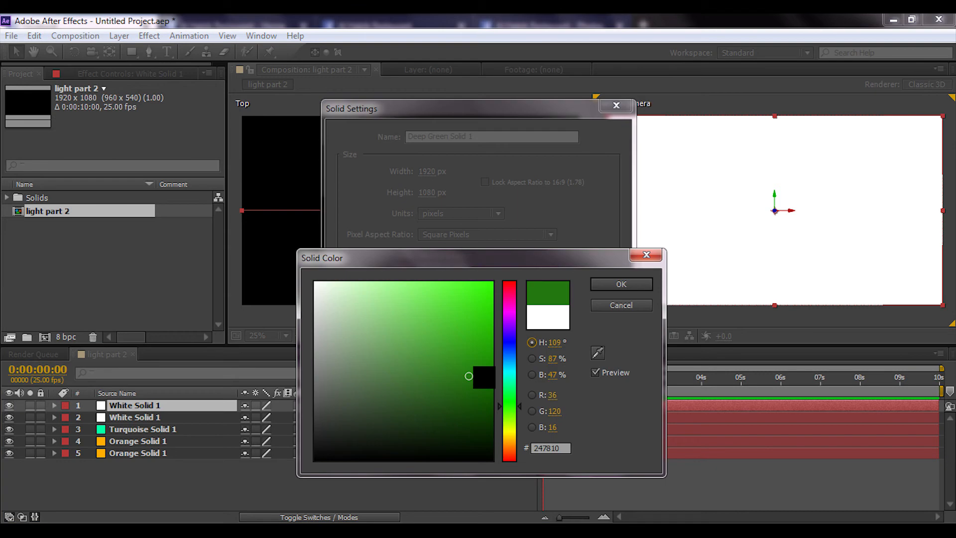
drag(473, 376, 491, 369)
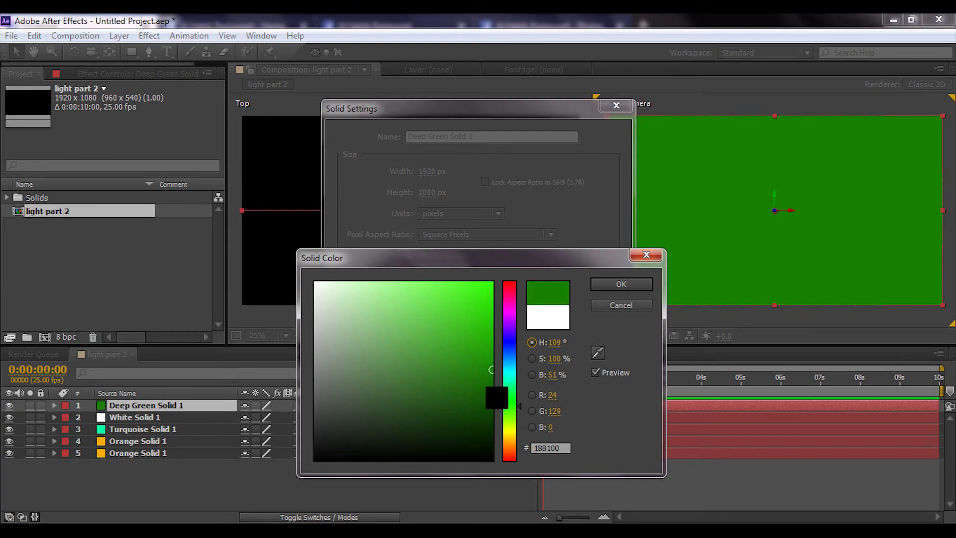
click(623, 286)
click(534, 415)
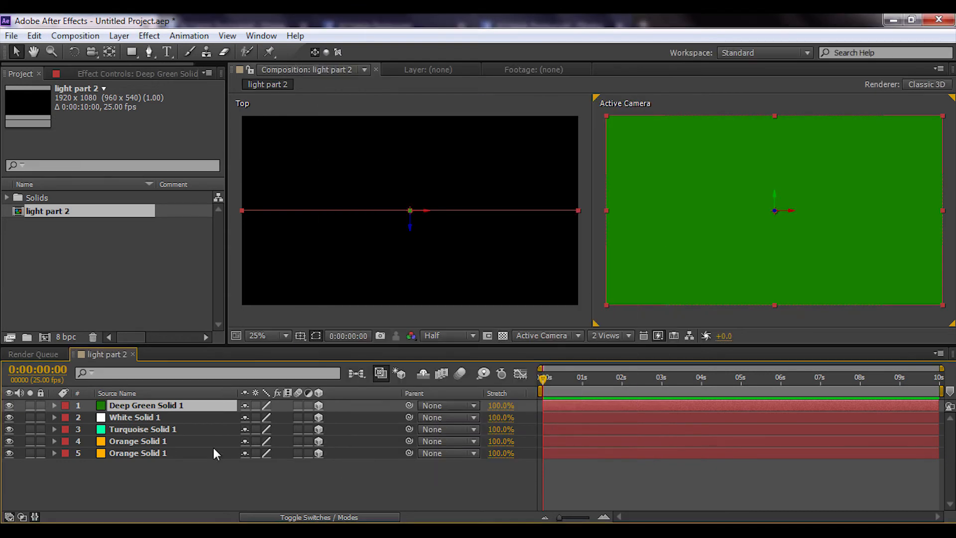
Step: Set the Y Rotation of the orange solid in layer 5 to 90°
scroll(397, 191, down, 2)
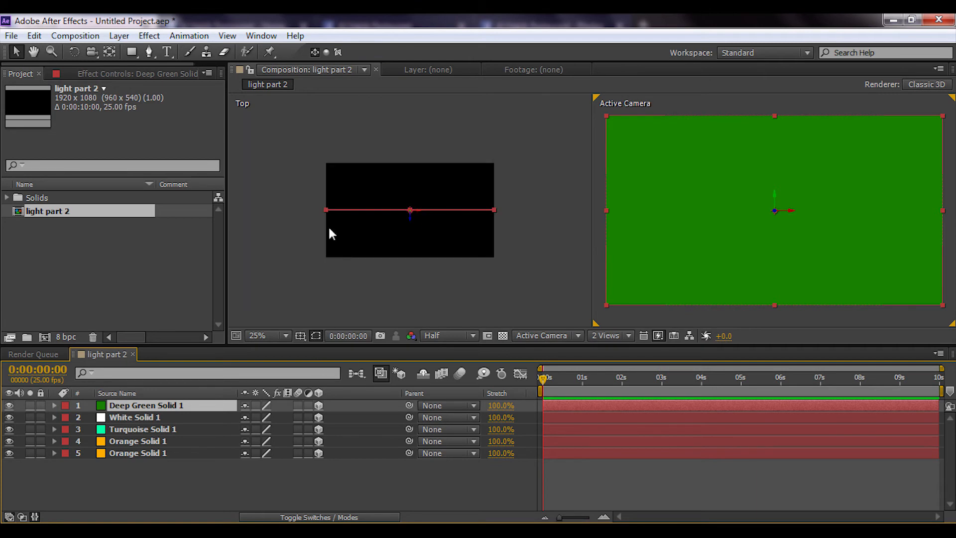
click(455, 294)
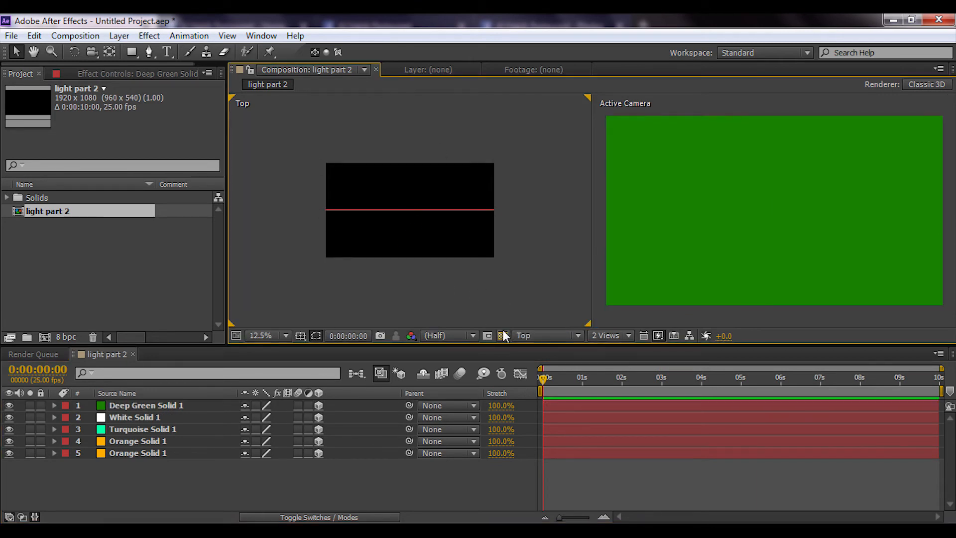
double_click(146, 453)
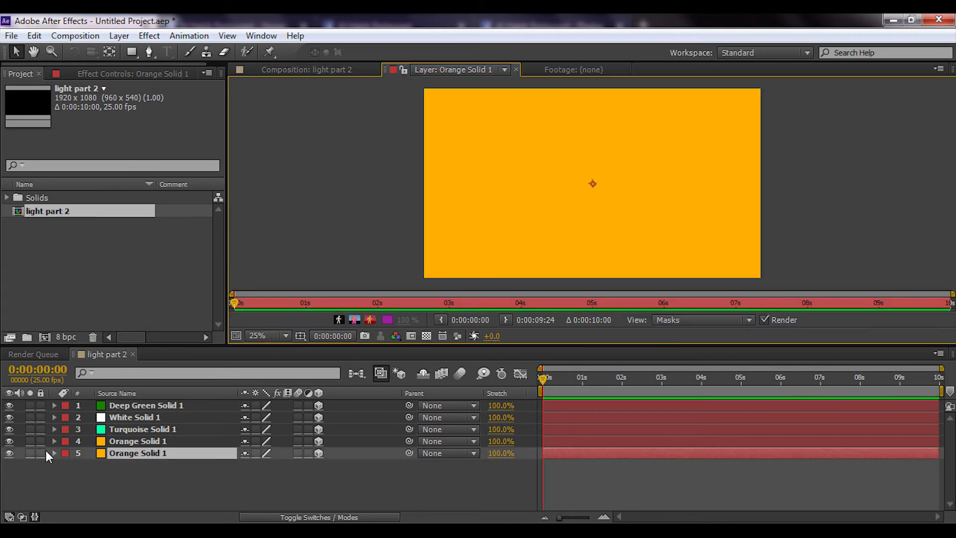
click(306, 70)
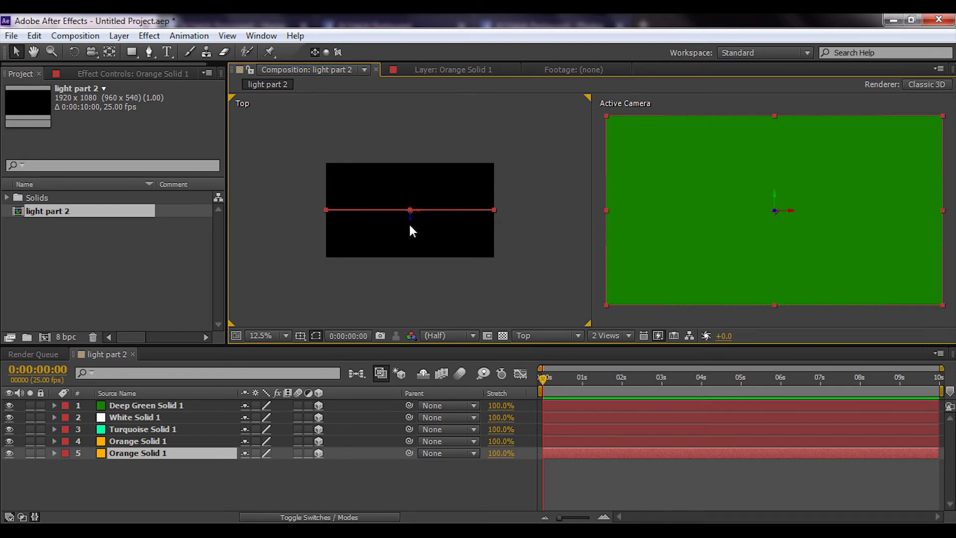
click(55, 453)
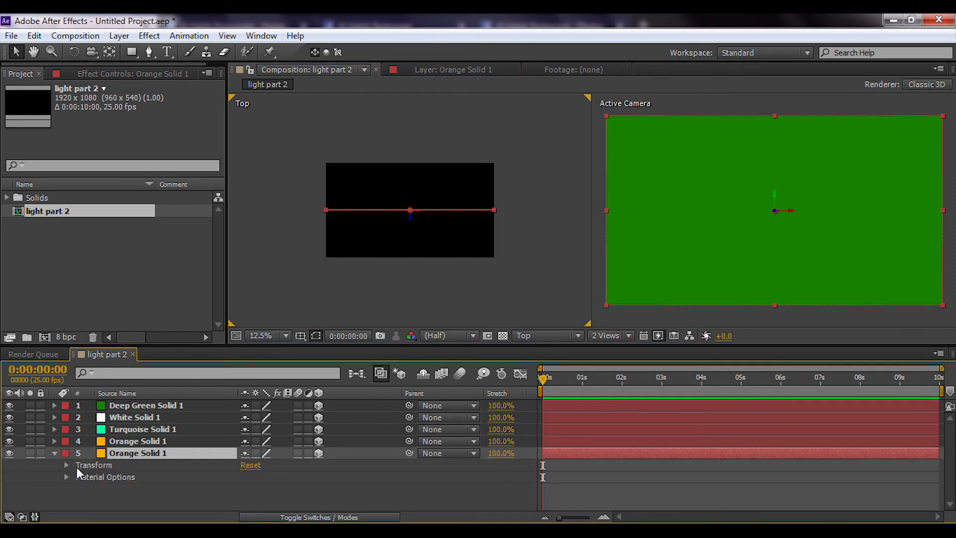
click(66, 465)
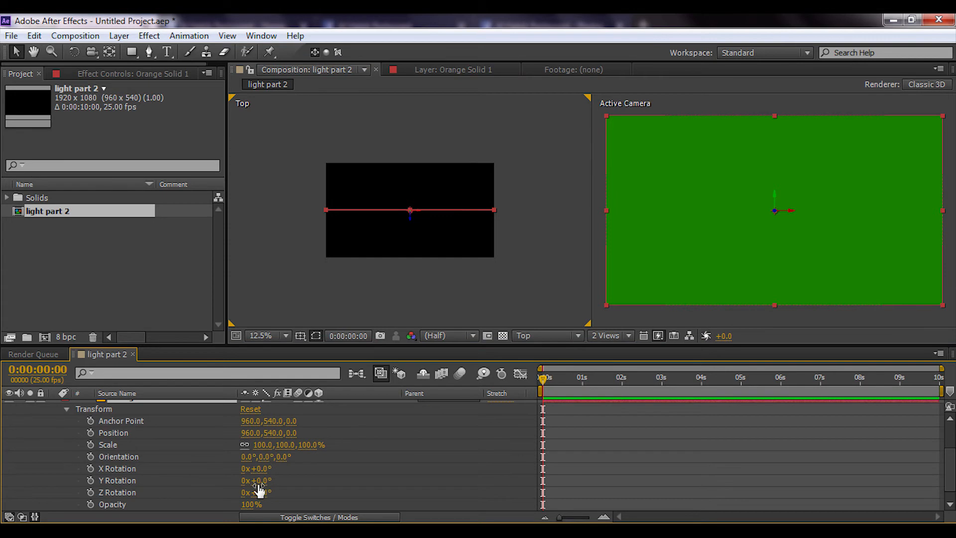
drag(257, 480, 317, 478)
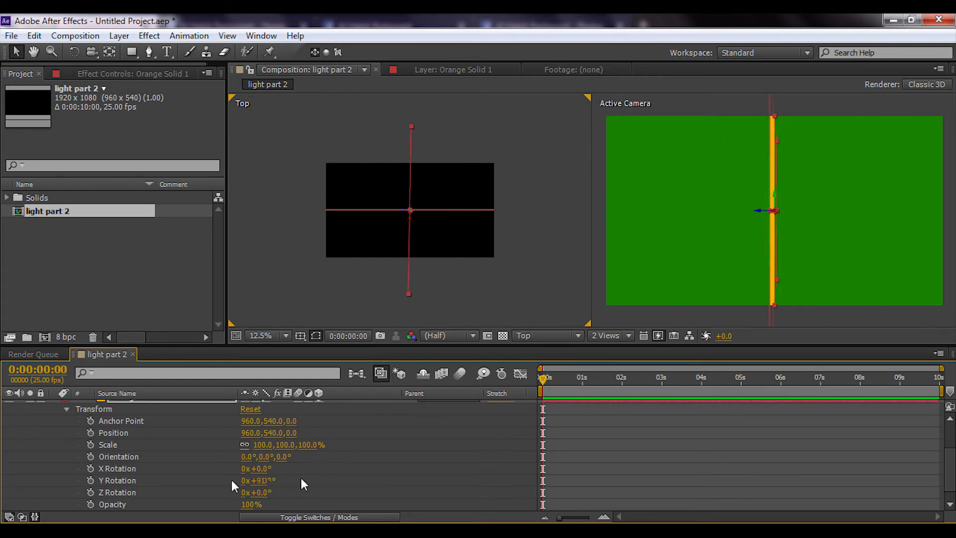
click(232, 480)
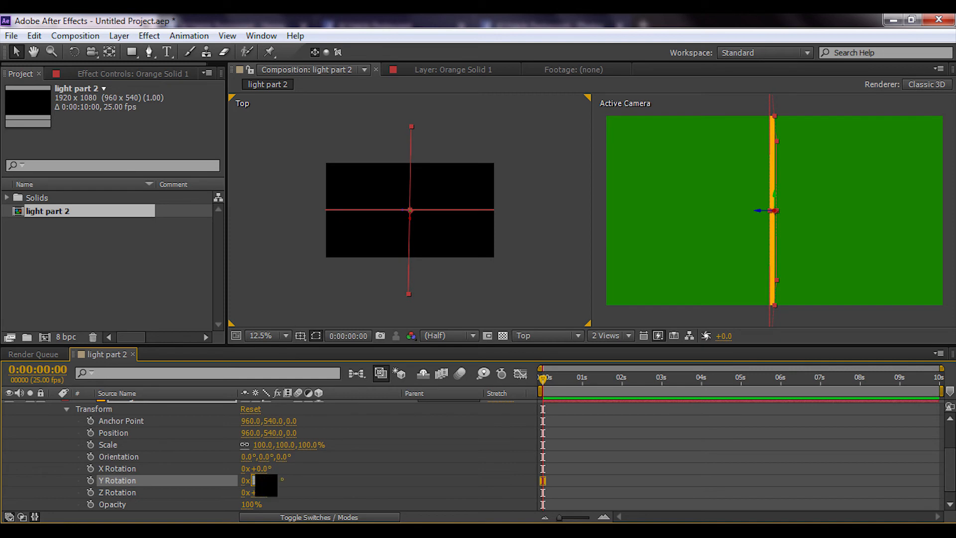
text(90)
key(Return)
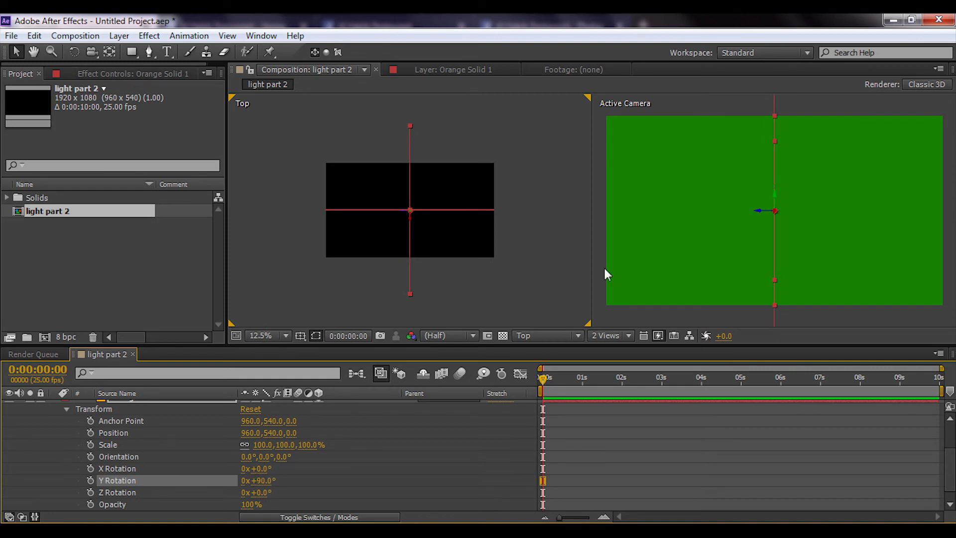
Step: Move the rotated orange solid in layer 5 sideways and back in depth to about X 1736, Z 352
drag(406, 215, 469, 216)
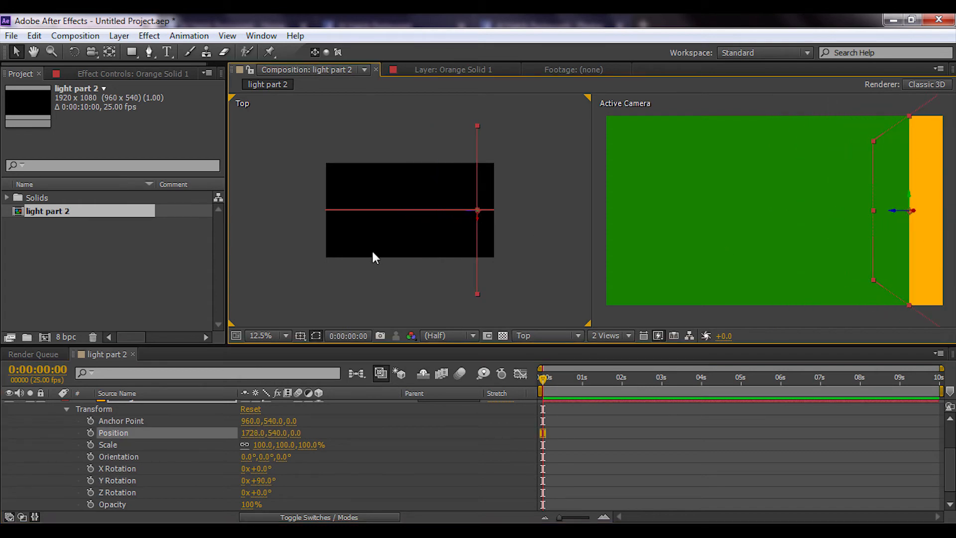
drag(477, 296, 488, 267)
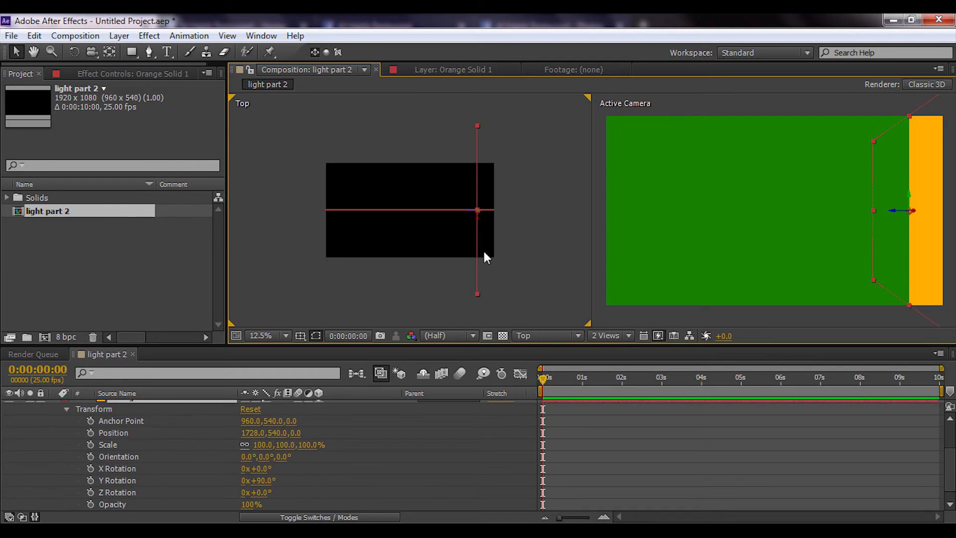
drag(479, 211, 477, 186)
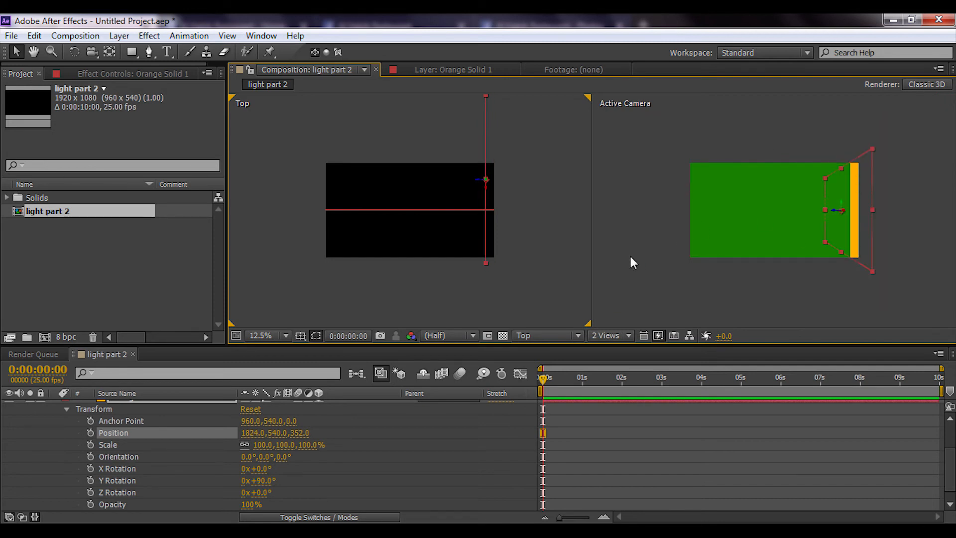
mouse_move(475, 181)
mouse_down()
mouse_move(461, 182)
mouse_move(473, 181)
mouse_up()
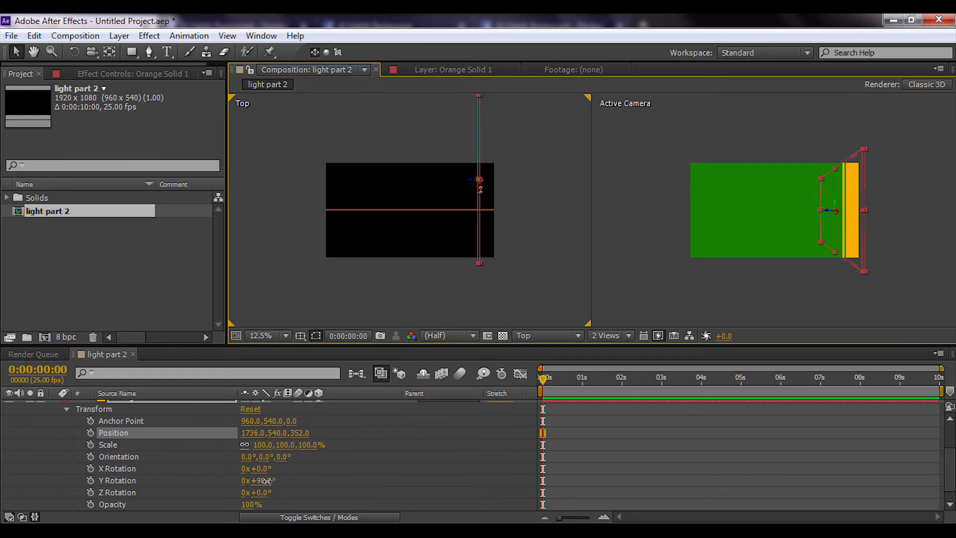
Step: Set the Y Rotation of the orange solid in layer 5 to 86° and shift it sideways to X 1808
drag(263, 479, 259, 478)
key(Right)
key(Right)
key(Right)
key(Right)
key(Right)
key(Right)
key(Right)
key(Right)
key(Right)
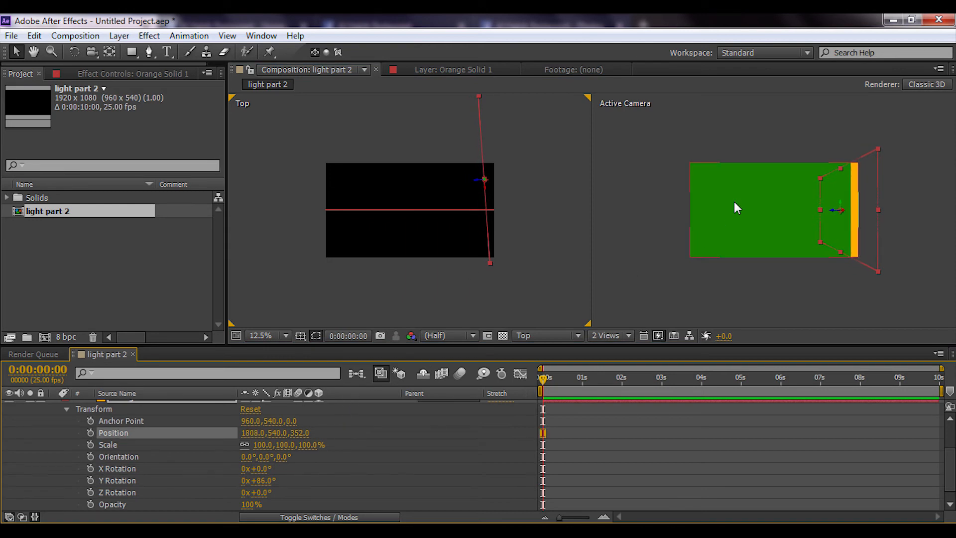
Step: Push the deep green solid far back in depth, behind the other solids, as the back wall
scroll(129, 436, up, 2)
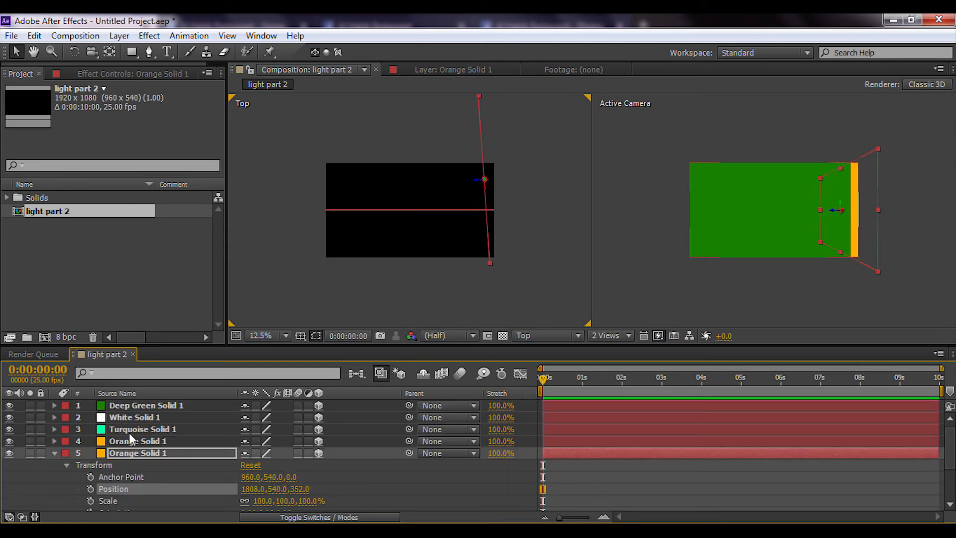
click(130, 406)
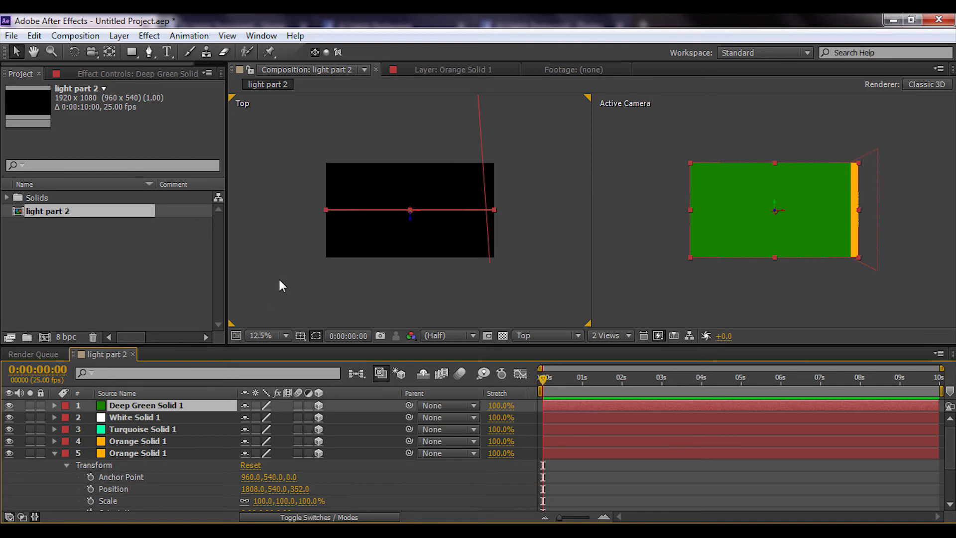
key(shift+Up)
key(shift+Up)
key(shift+Up)
key(shift+Up)
key(shift+Up)
key(shift+Up)
key(shift+Up)
key(shift+Up)
key(shift+Up)
key(shift+Up)
key(shift+Up)
key(shift+Up)
key(shift+Up)
key(shift+Up)
key(shift+Up)
key(shift+Up)
key(shift+Up)
key(shift+Up)
key(shift+Up)
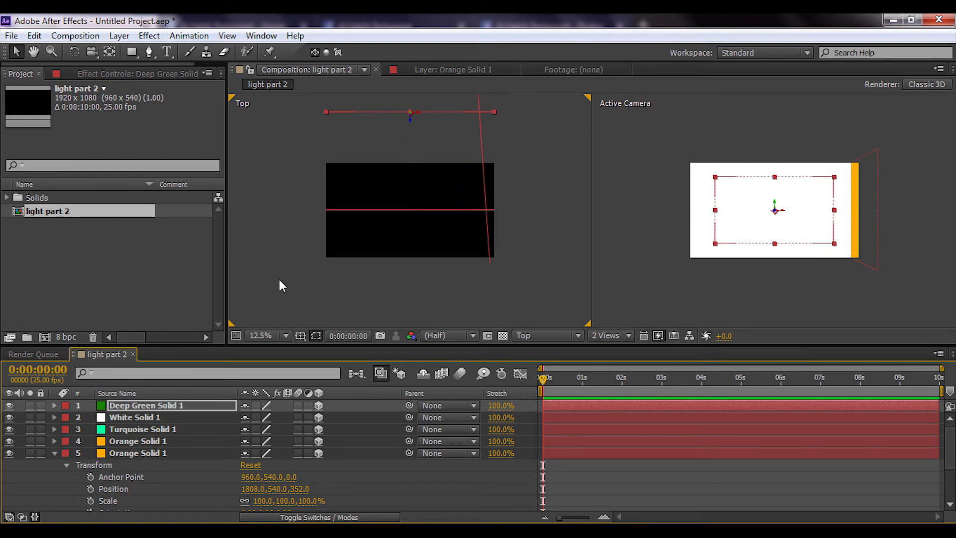
key(shift+Up)
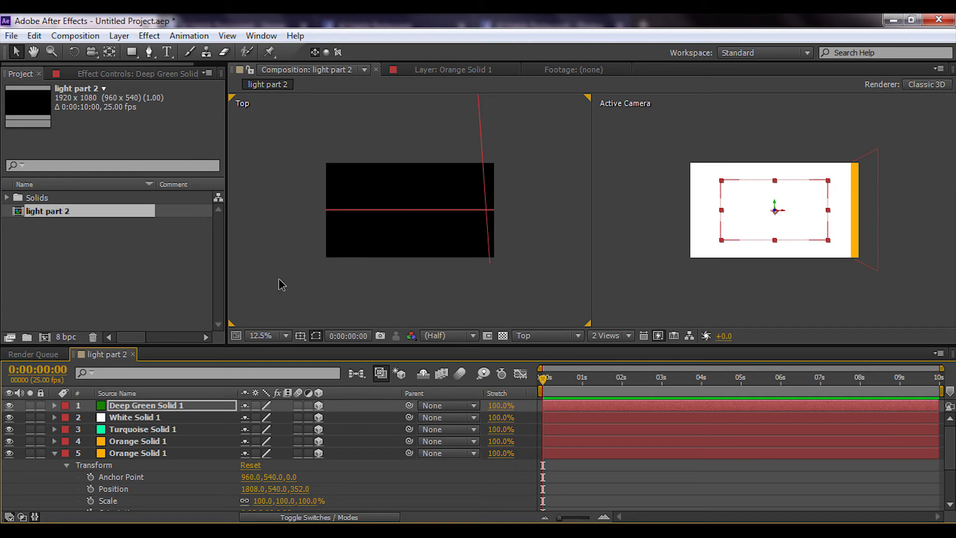
Step: Bring the deep green solid slightly forward in the Top view until it meets the far edge of the orange side wall
click(127, 417)
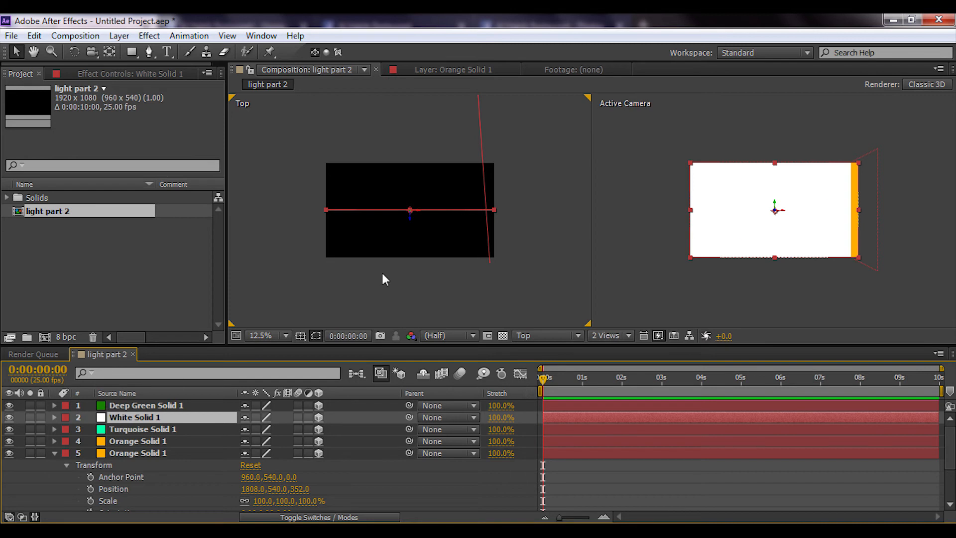
key(comma)
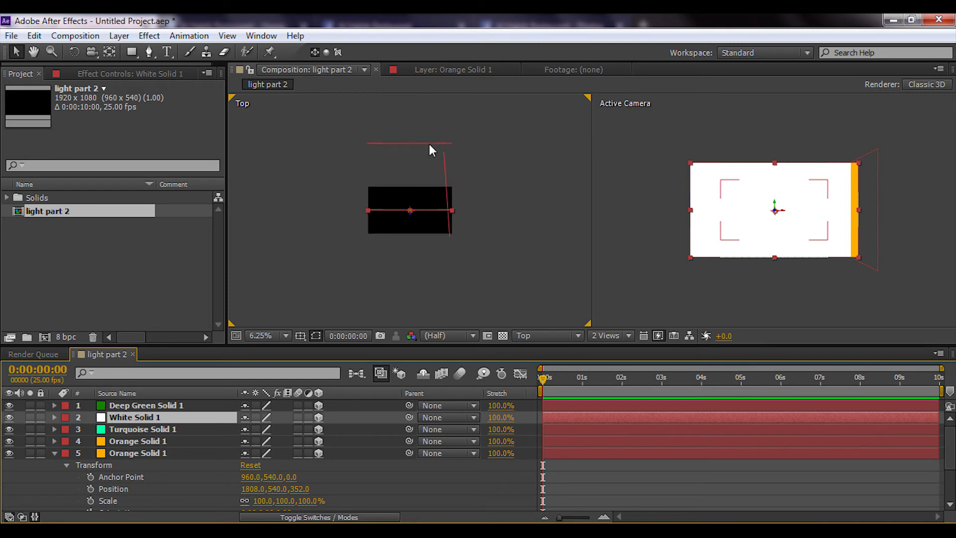
click(430, 145)
key(Down)
key(Down)
key(Down)
key(Down)
key(Down)
key(Down)
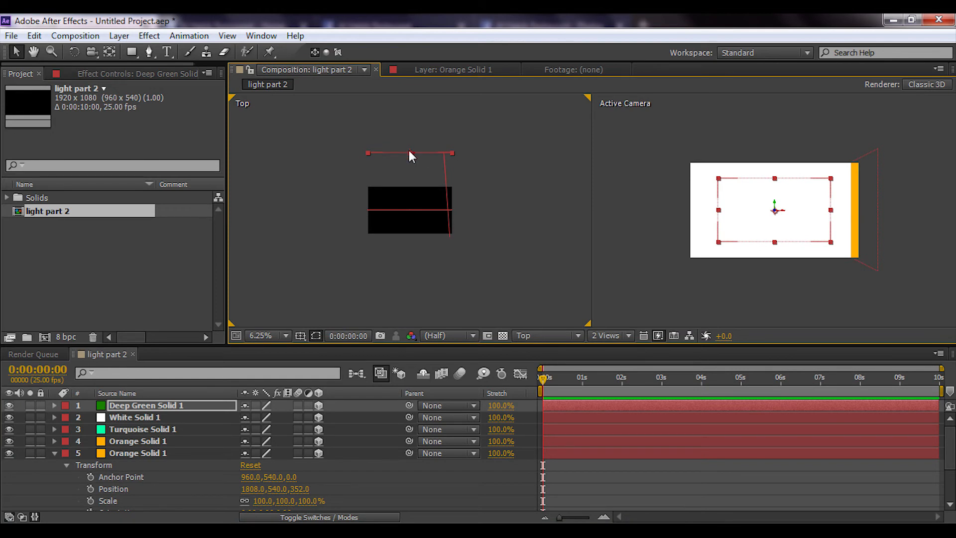
Step: Set the X Rotation of the white solid to 90°
click(131, 417)
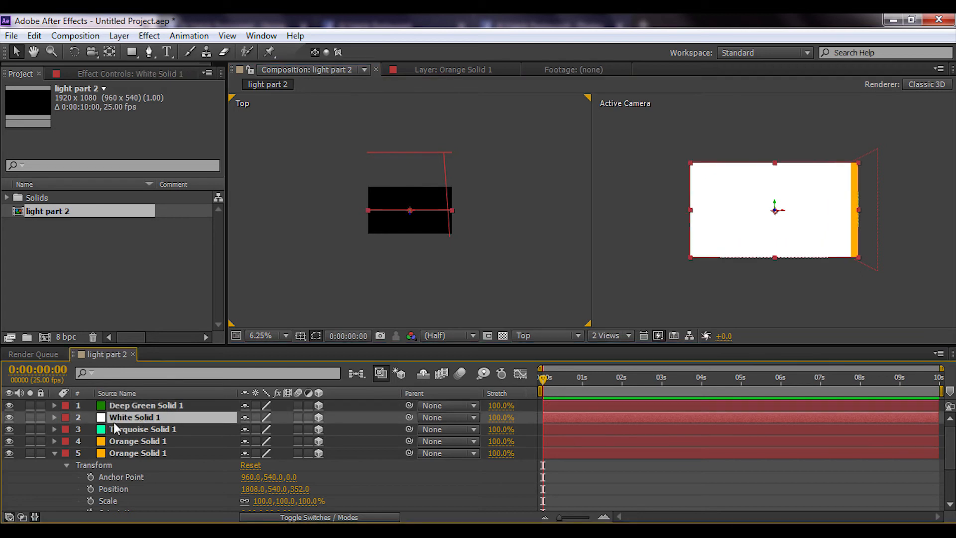
click(53, 418)
click(66, 429)
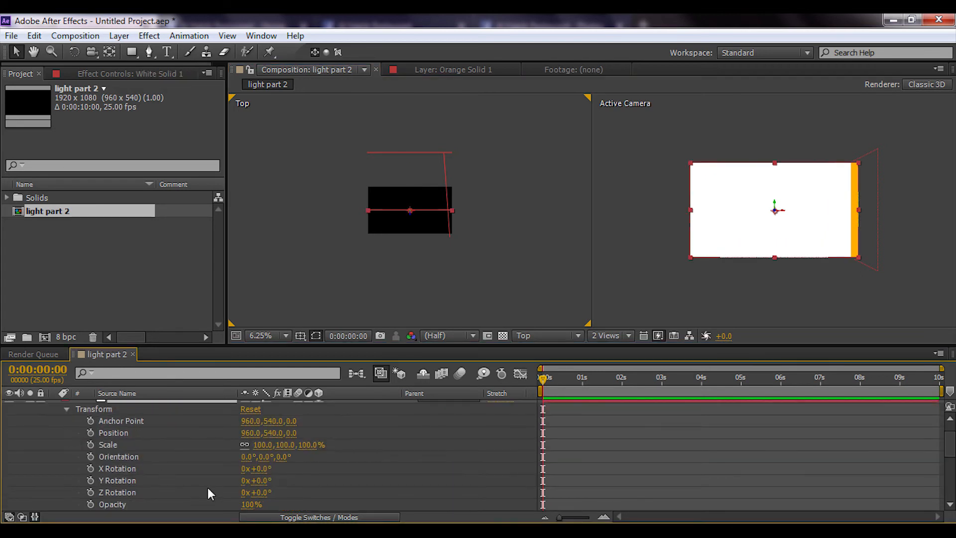
click(262, 469)
text(90)
key(Return)
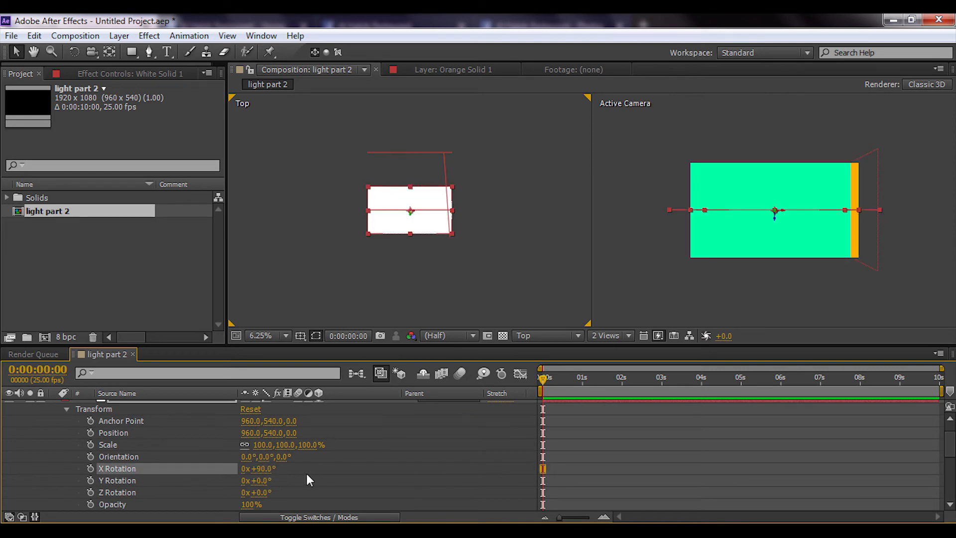
Step: Show the scene from the Left view and raise the white solid to Y position 76 as the ceiling
click(538, 334)
click(563, 389)
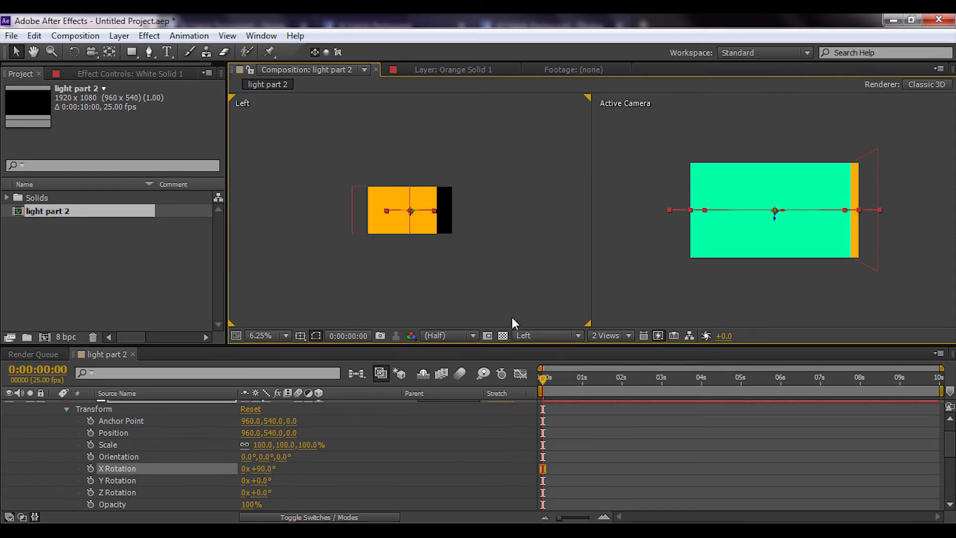
key(shift+Up)
key(shift+Up)
key(shift+Up)
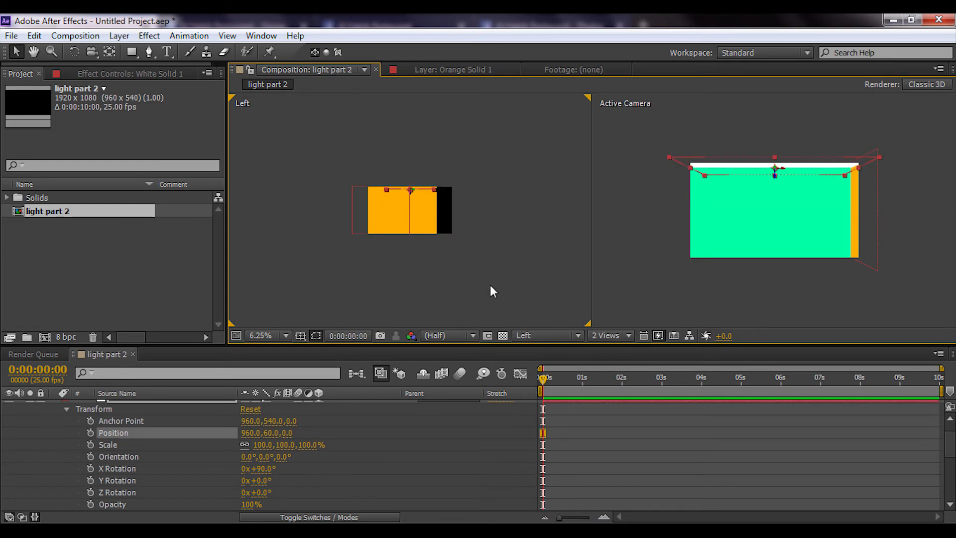
key(shift+Down)
key(shift+Down)
key(shift+Down)
key(Down)
key(Down)
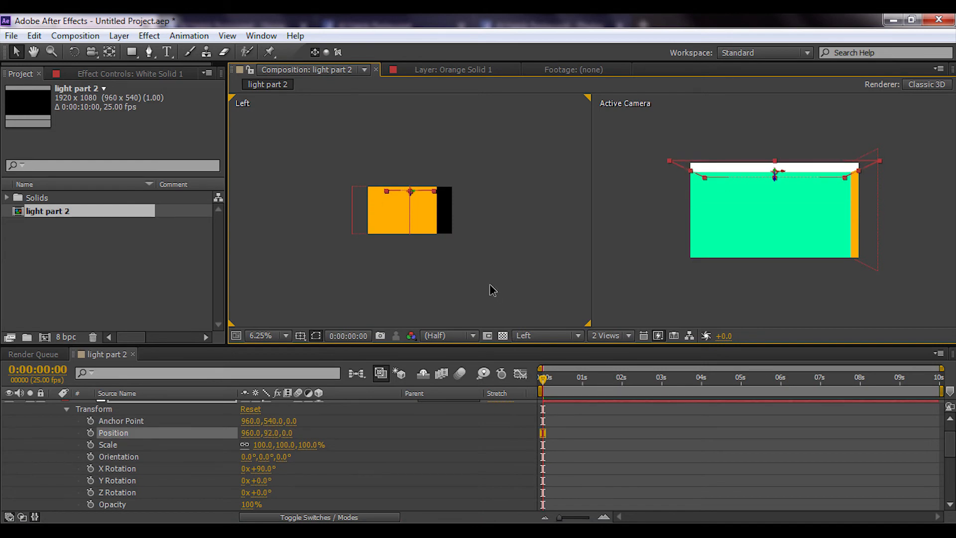
key(Up)
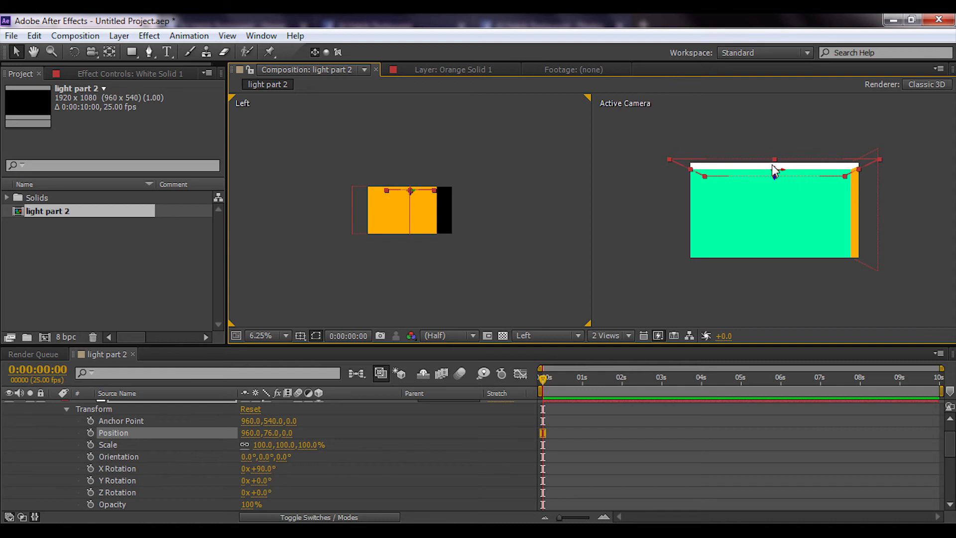
Step: Stretch the white ceiling solid in depth to about 228.9% Y scale and move it to about Y 68, Z 480
drag(774, 160, 754, 159)
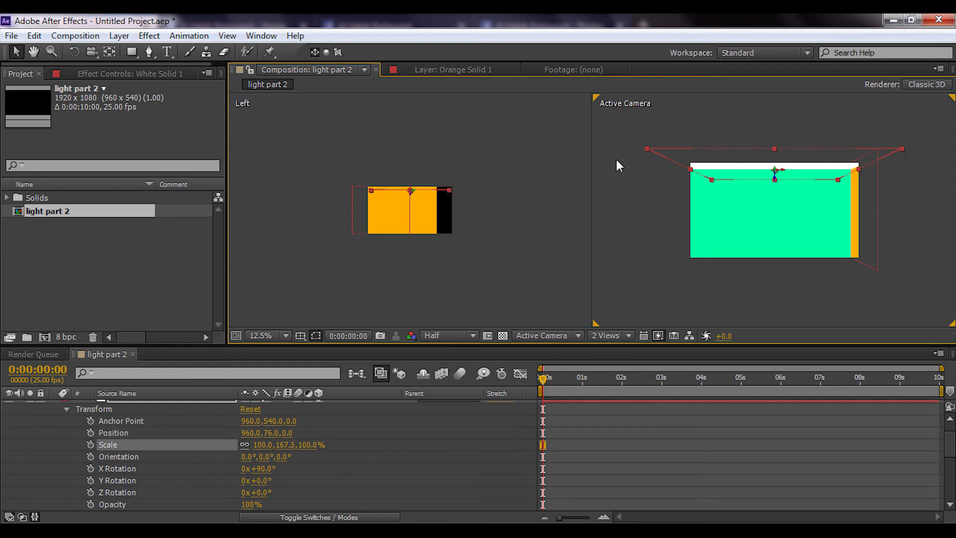
click(439, 191)
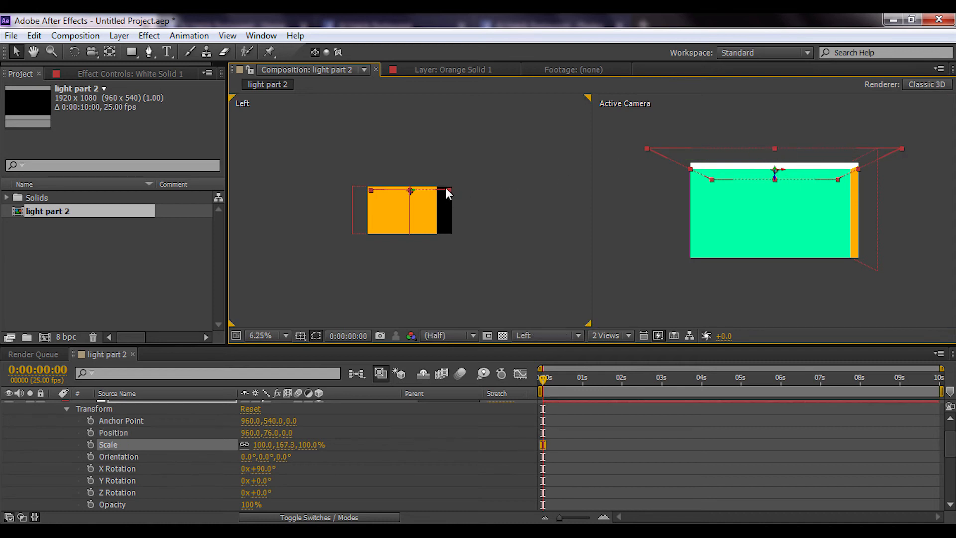
click(442, 190)
drag(443, 190, 446, 192)
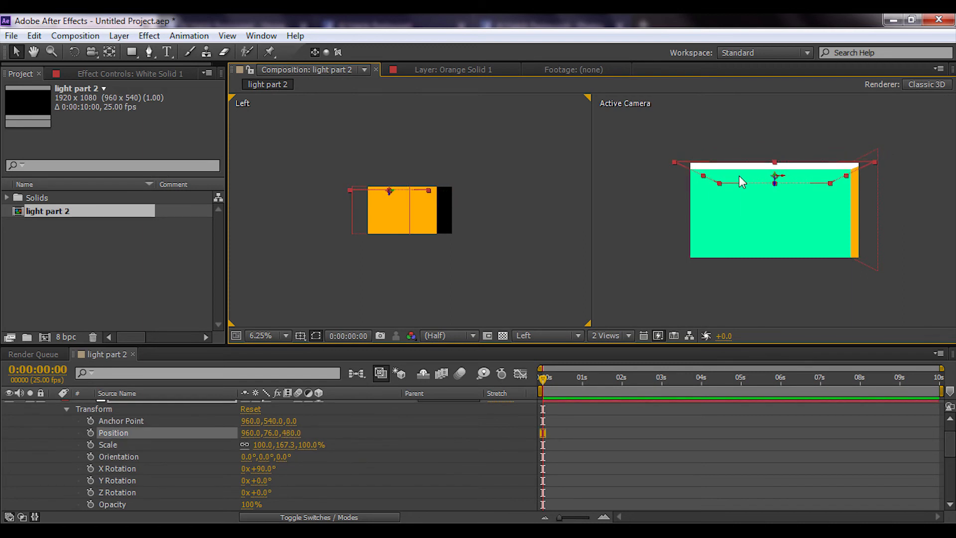
drag(775, 163, 772, 155)
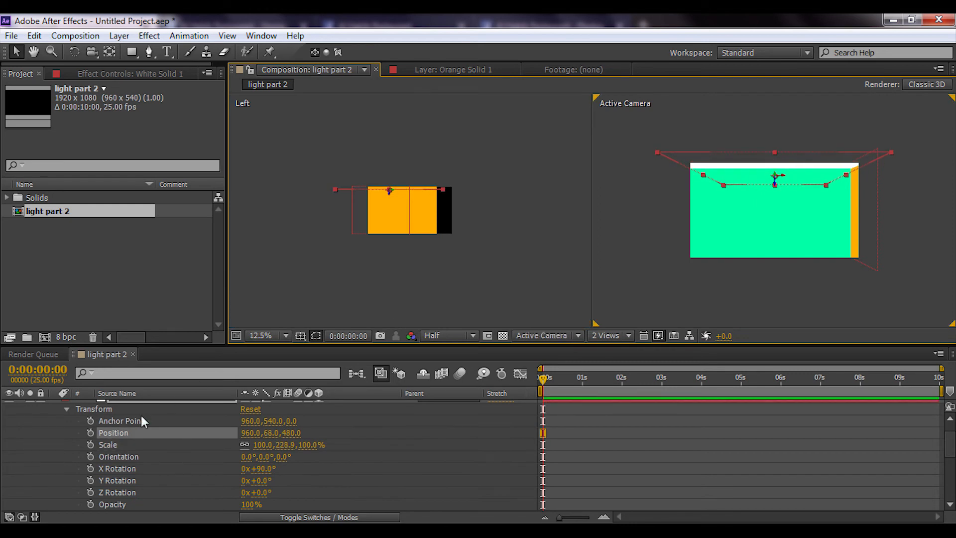
scroll(109, 428, up, 2)
click(55, 417)
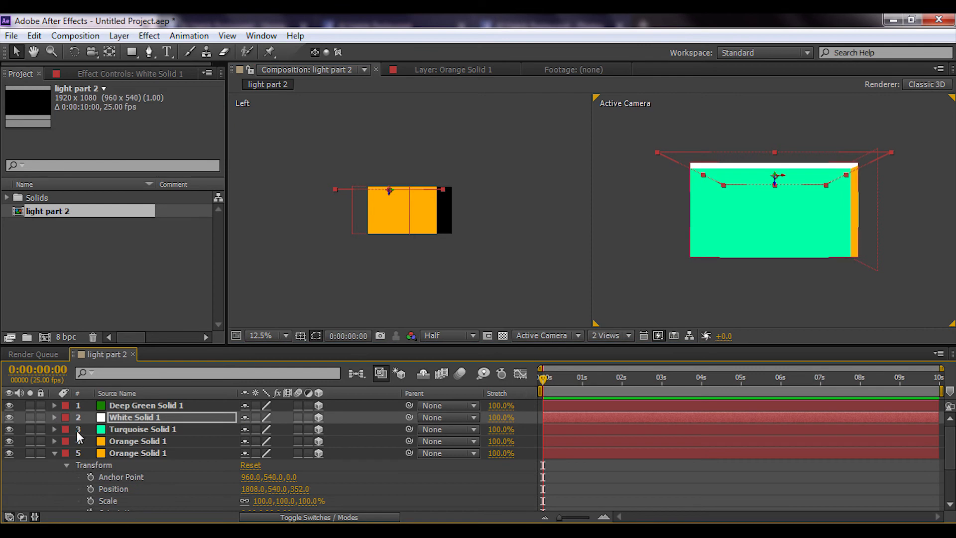
Step: Set the X Rotation of the turquoise solid to 90°
click(121, 430)
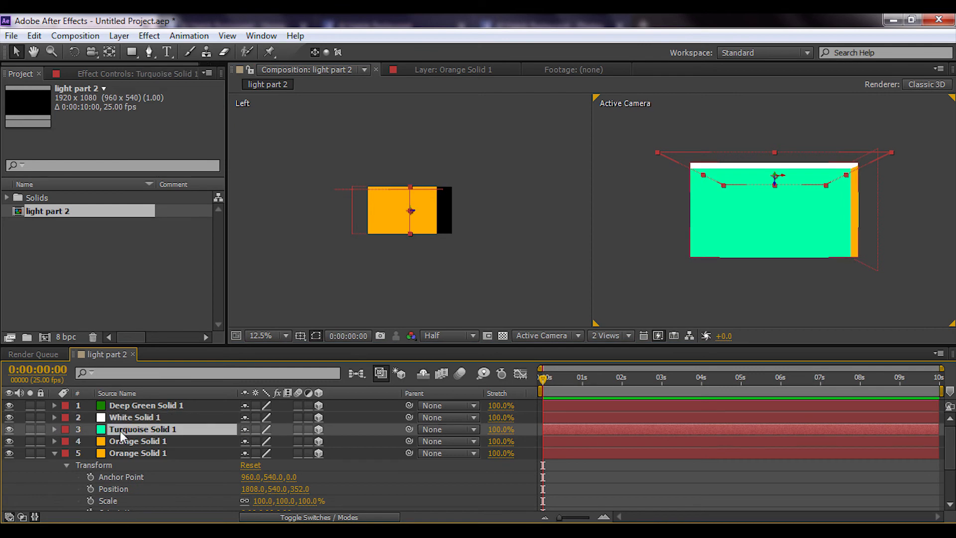
click(55, 428)
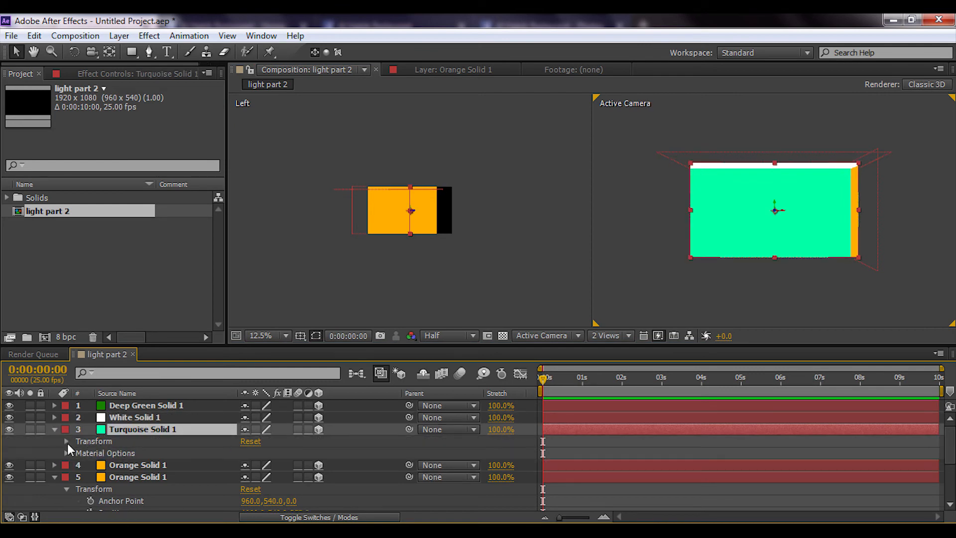
click(67, 441)
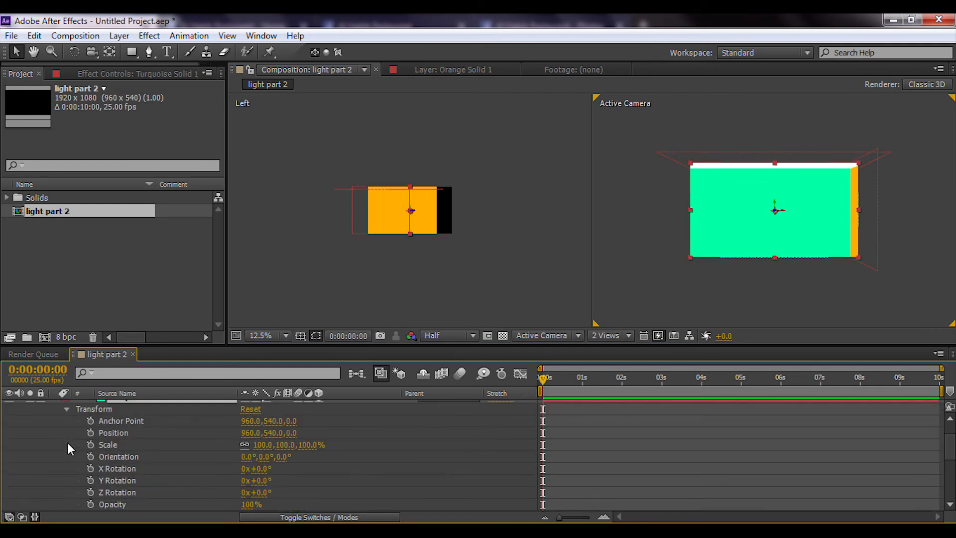
click(259, 469)
text(90)
key(Return)
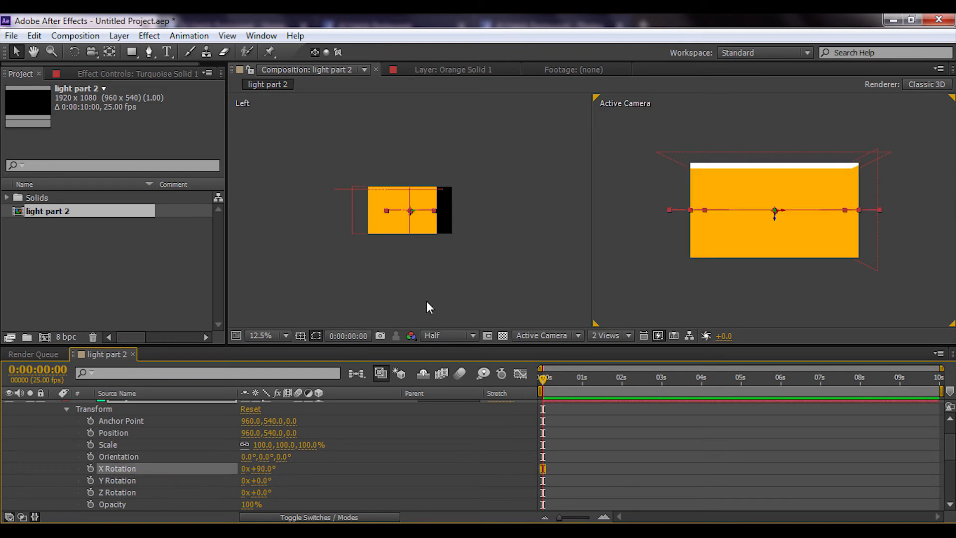
Step: Place the turquoise solid as the floor at about Y 1076, Z 320 and stretch its Y scale to about 206.8%
drag(774, 219, 775, 246)
click(455, 234)
mouse_move(414, 237)
mouse_down()
mouse_move(399, 236)
mouse_move(412, 243)
mouse_up()
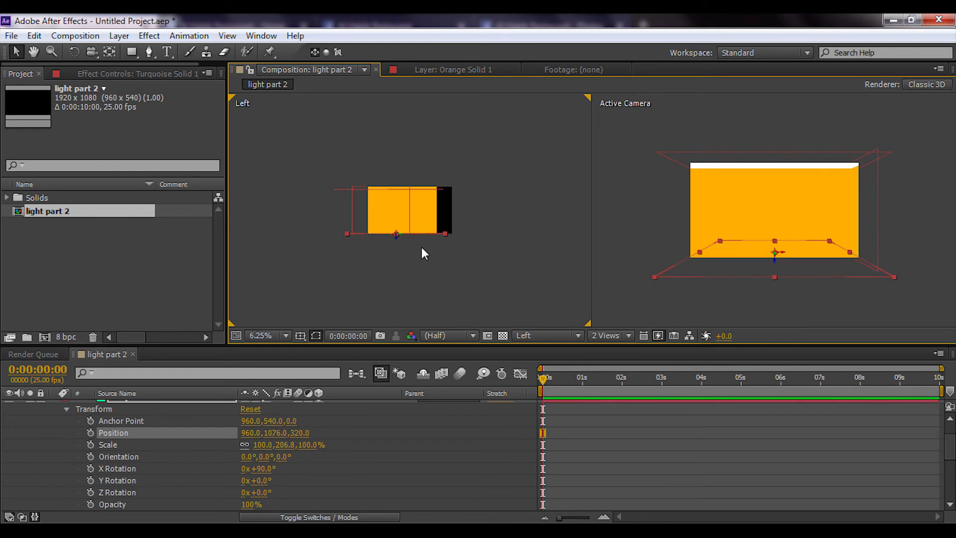
scroll(105, 419, up, 2)
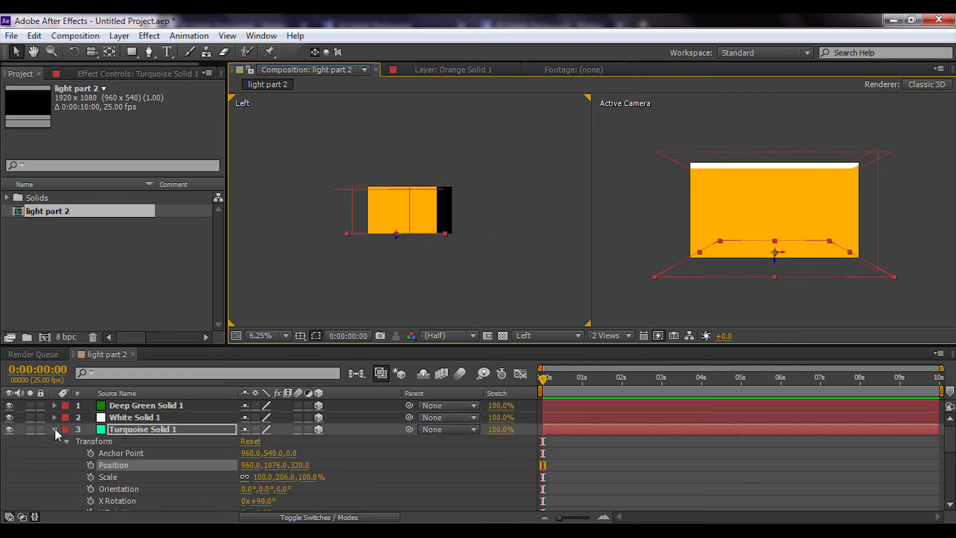
click(55, 428)
Step: Select the unplaced orange solid facing the camera and show the scene from the Top view
click(116, 442)
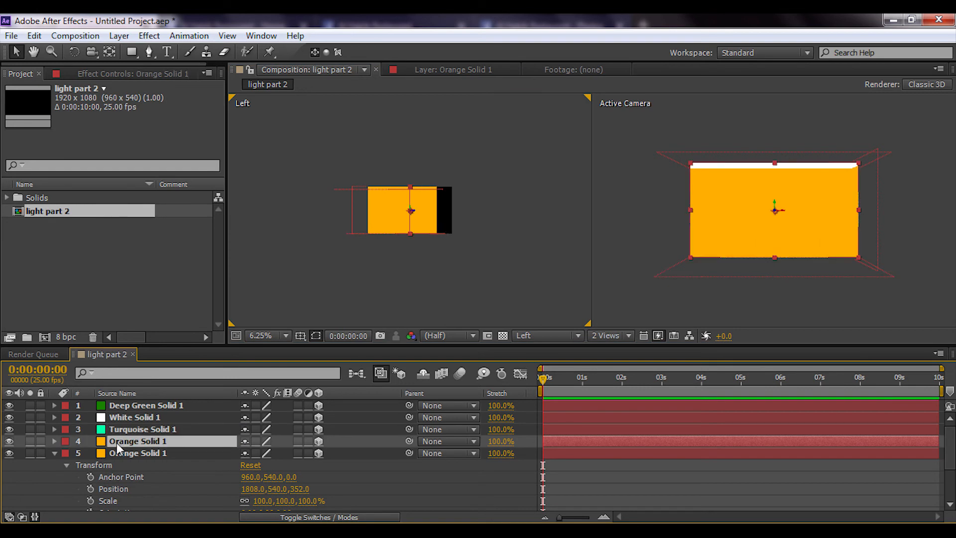
click(520, 336)
click(544, 403)
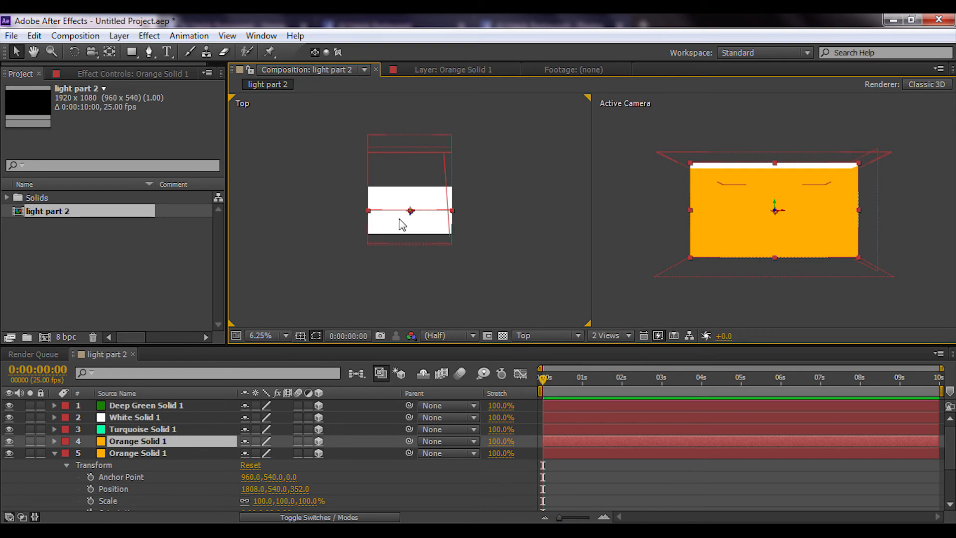
Step: Set the Y Rotation of the selected orange solid to -86°
click(55, 441)
click(66, 453)
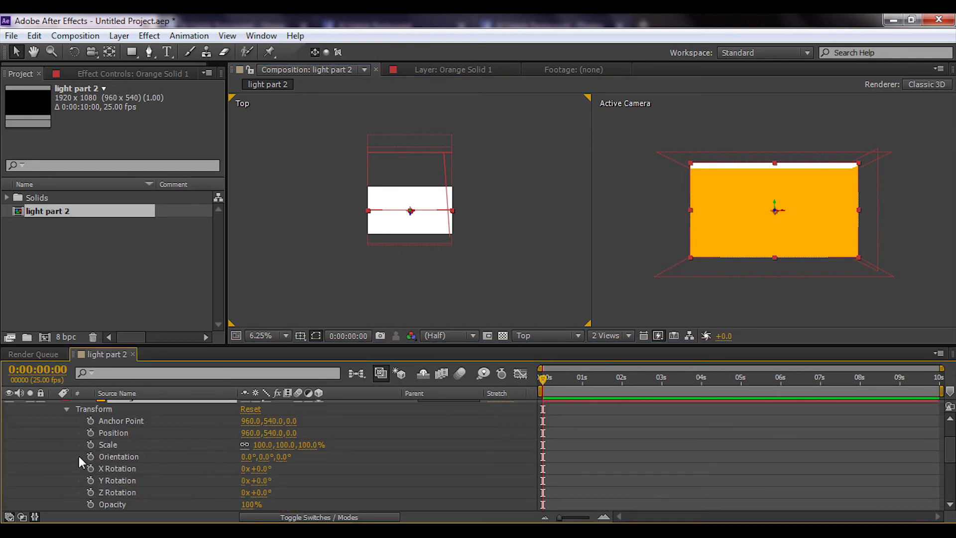
scroll(73, 428, up, 2)
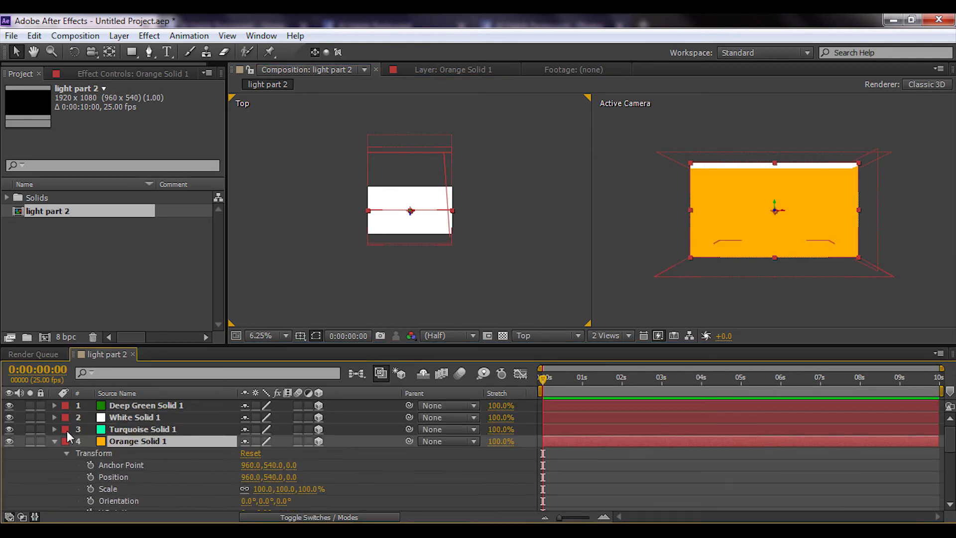
click(54, 441)
scroll(219, 497, down, 1)
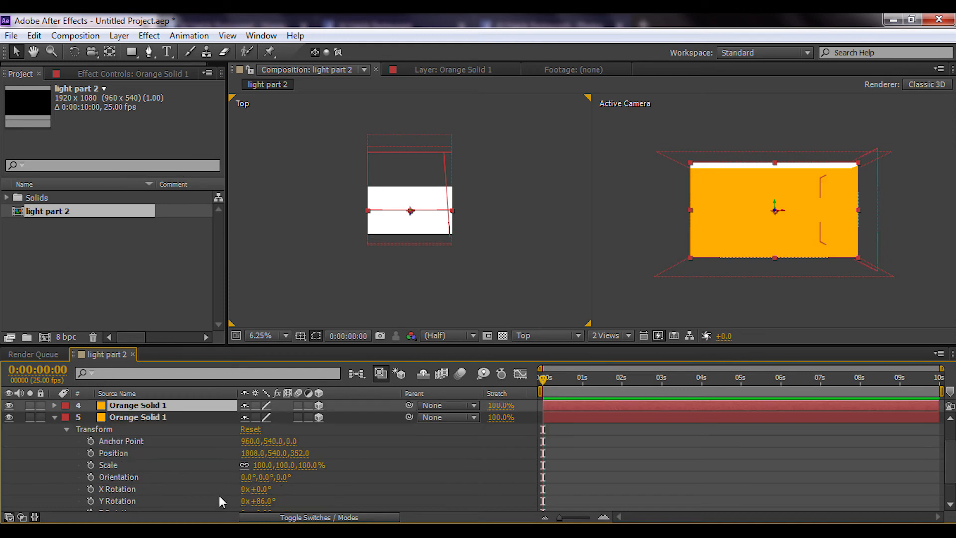
scroll(199, 493, up, 1)
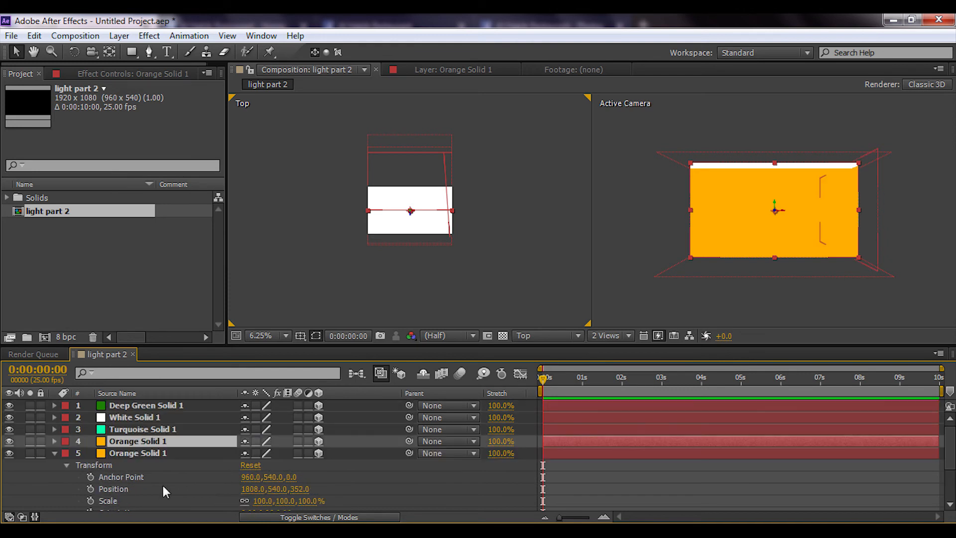
click(53, 441)
click(262, 490)
text(-86)
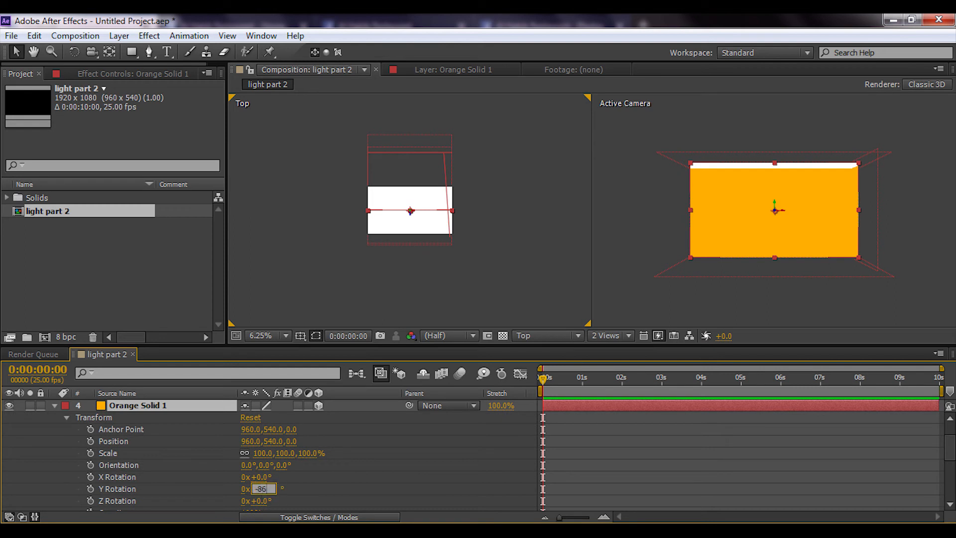
key(Return)
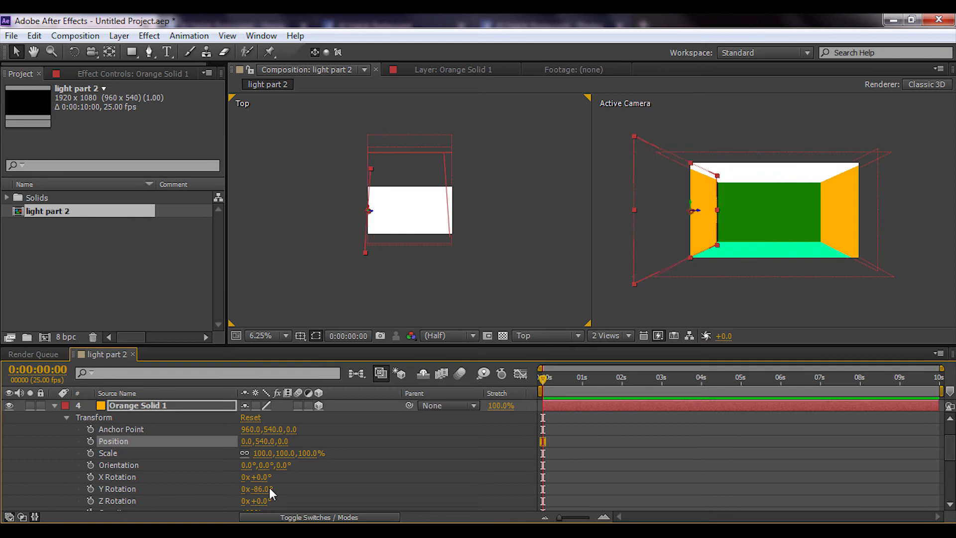
Step: Place the rotated orange solid as the room's left wall at about X 64, Z 448, meeting the green back wall
drag(283, 441, 428, 441)
key(Up)
key(Up)
key(Up)
key(Up)
key(Right)
key(Right)
key(Right)
key(Right)
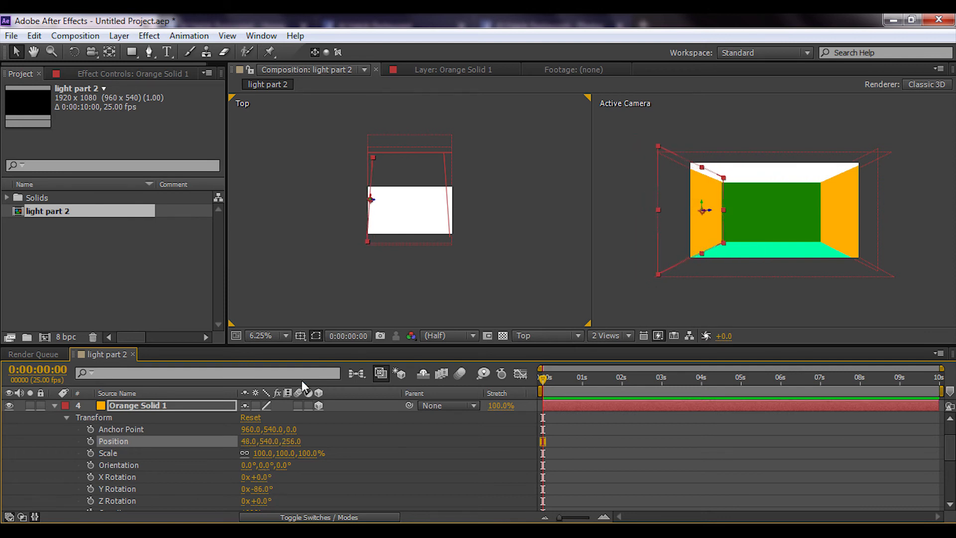
key(Up)
key(Up)
key(Up)
key(Up)
key(Up)
key(Up)
key(Up)
key(Up)
key(Up)
key(Up)
key(Up)
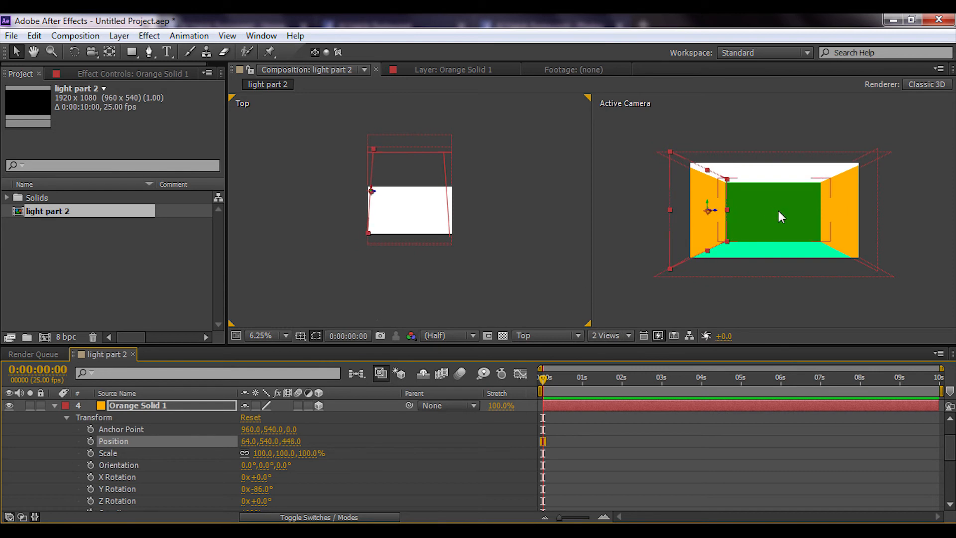
click(769, 175)
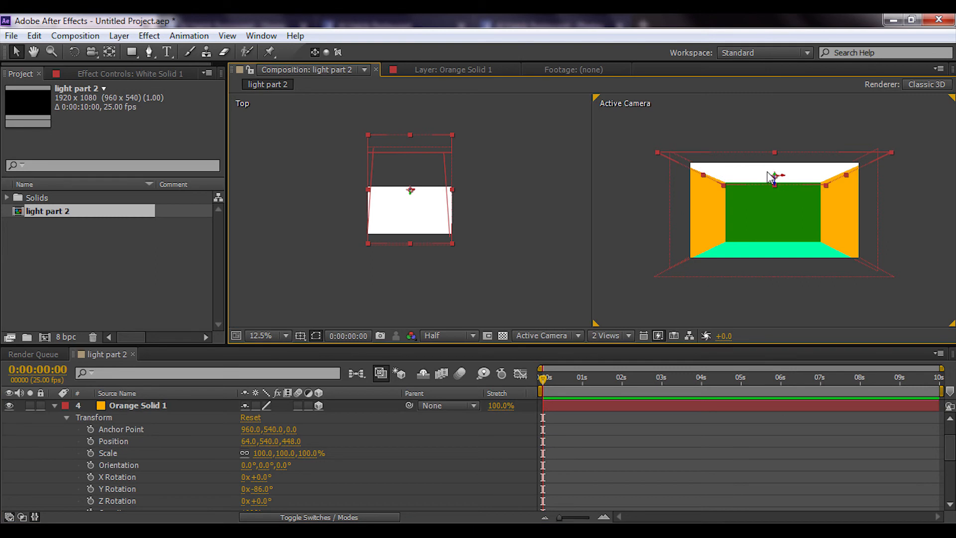
click(775, 251)
click(780, 219)
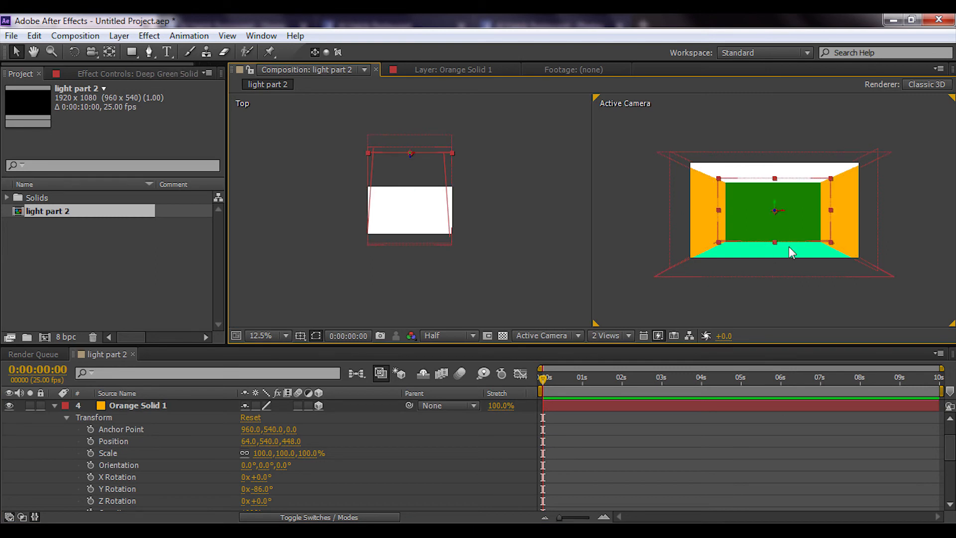
Step: Add smiley_PNG36233.png to the composition as the topmost layer and make it a 3D layer
scroll(771, 210, up, 1)
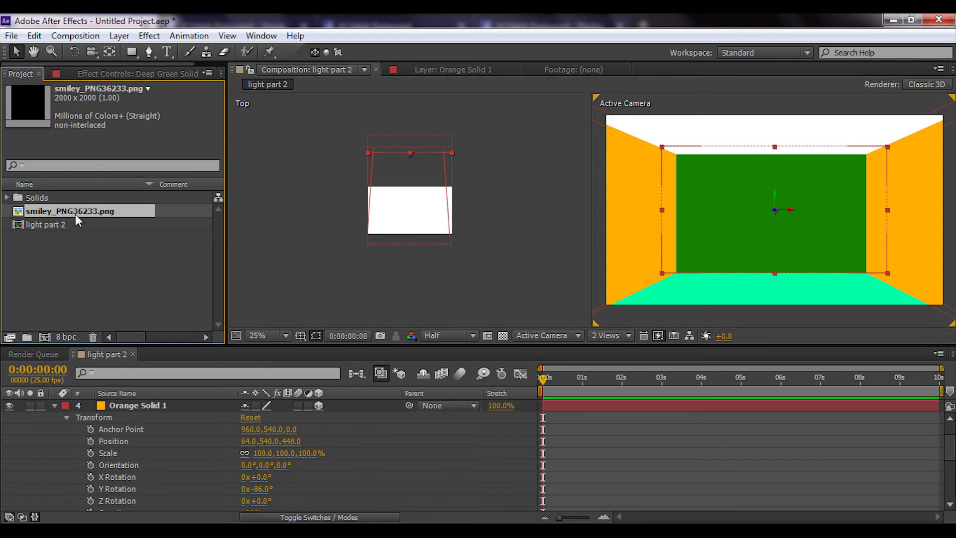
scroll(120, 400, up, 3)
click(121, 405)
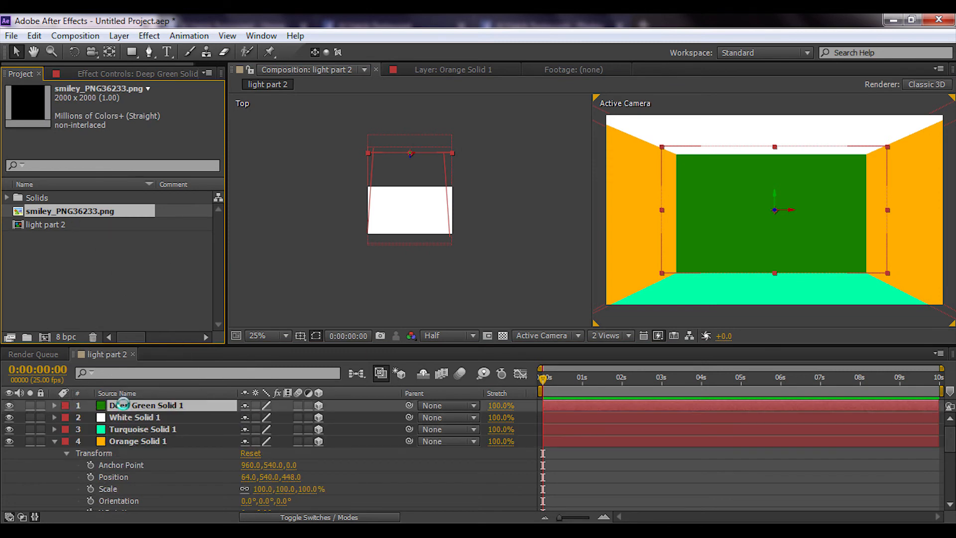
drag(122, 405, 123, 411)
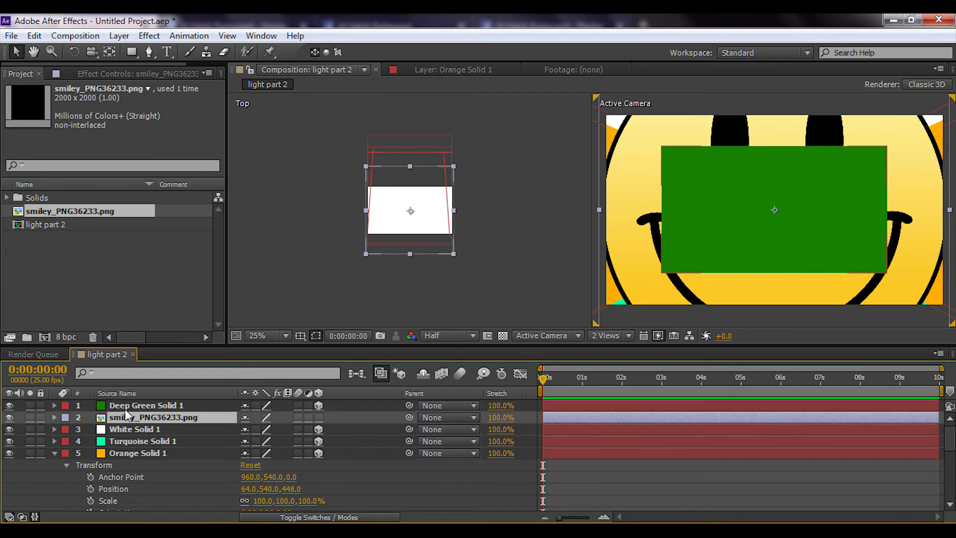
key(ctrl+bracketright)
click(317, 407)
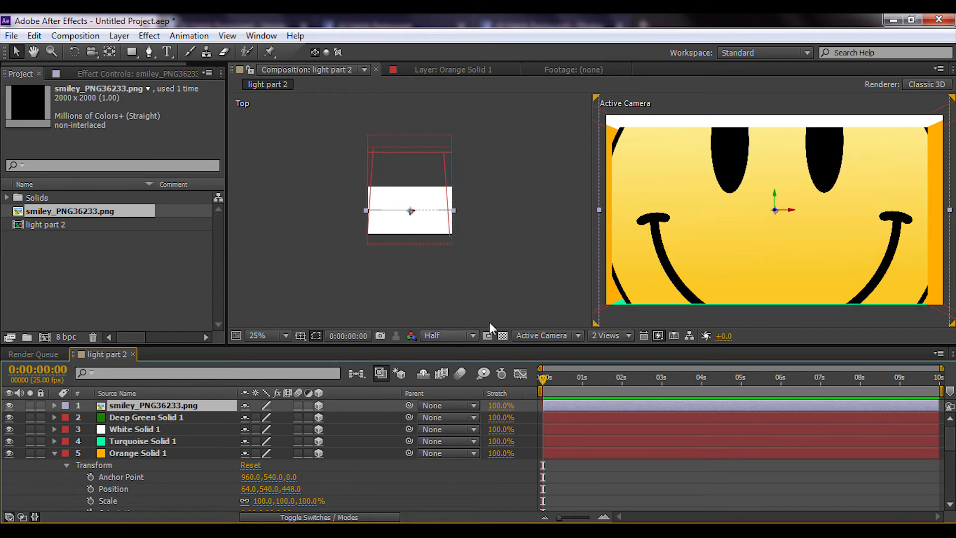
Step: Move the smiley deeper into the room and set its scale to 25%
drag(410, 210, 409, 166)
key(s)
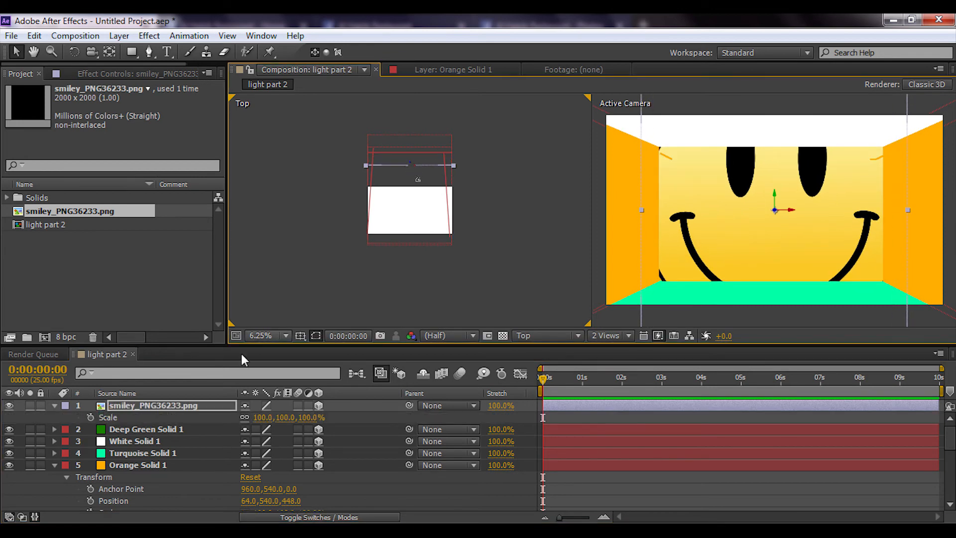
click(262, 417)
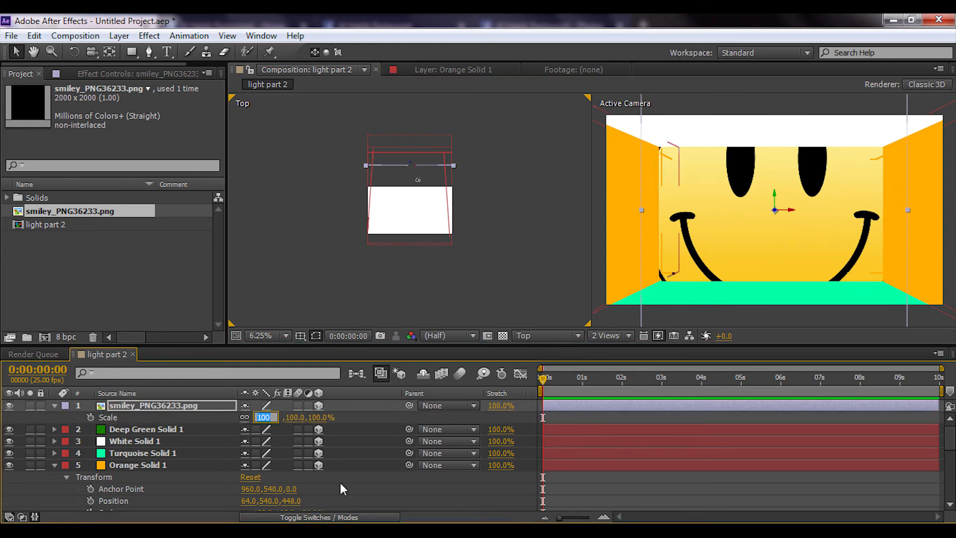
text(25)
key(Return)
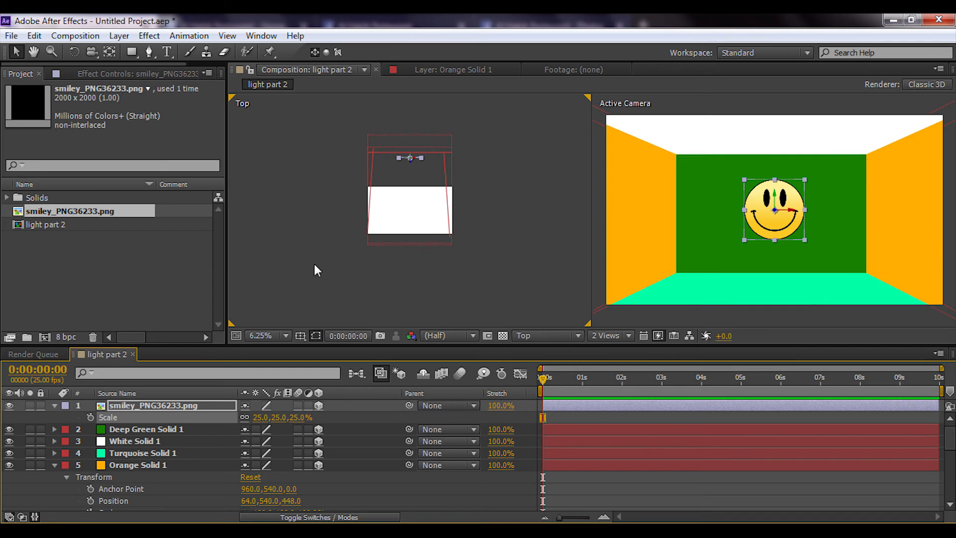
Step: Push the smiley back until it sits just in front of the green wall and shift it slightly left of centre
key(Up)
key(Up)
key(Up)
key(Up)
key(Up)
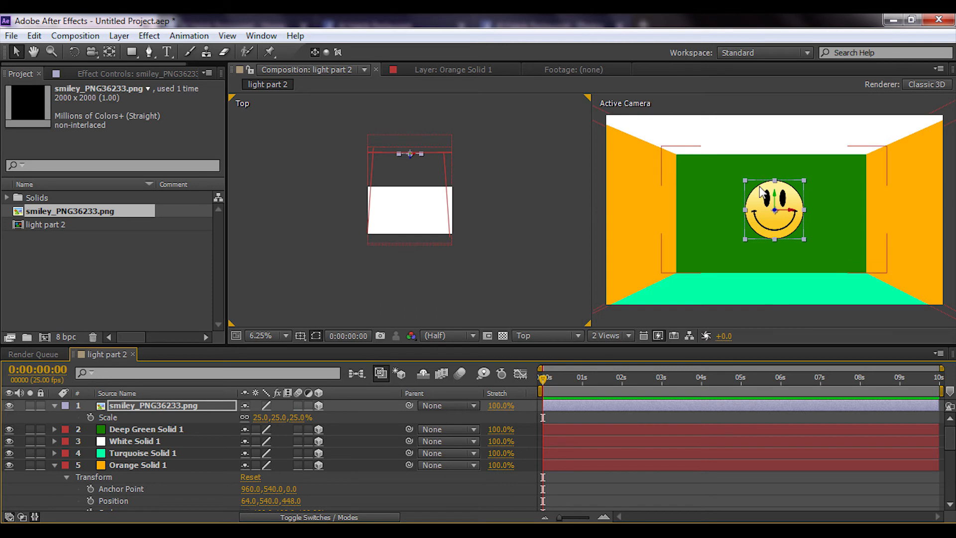
drag(760, 195, 747, 196)
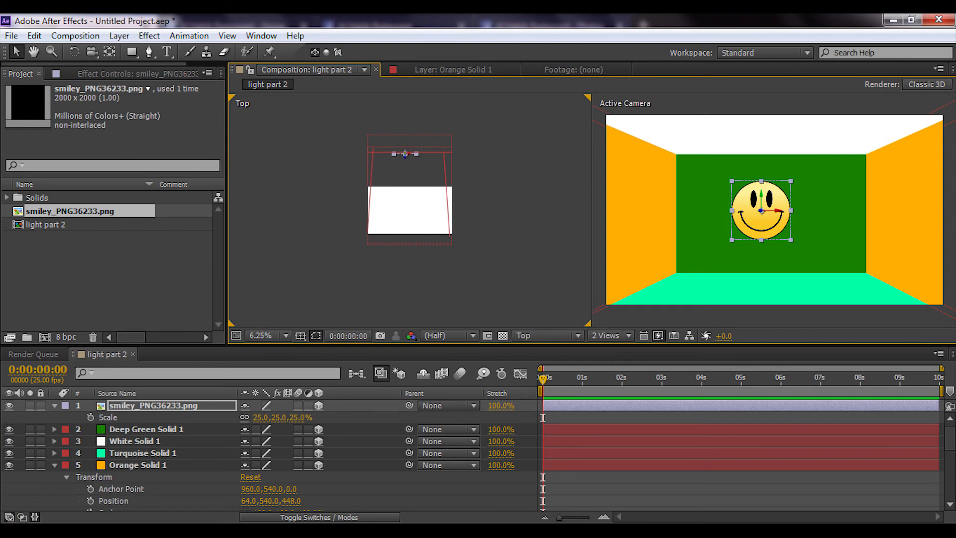
Step: Collapse the open layer properties and add a new light of type Point with the other settings at their defaults
click(55, 405)
click(53, 452)
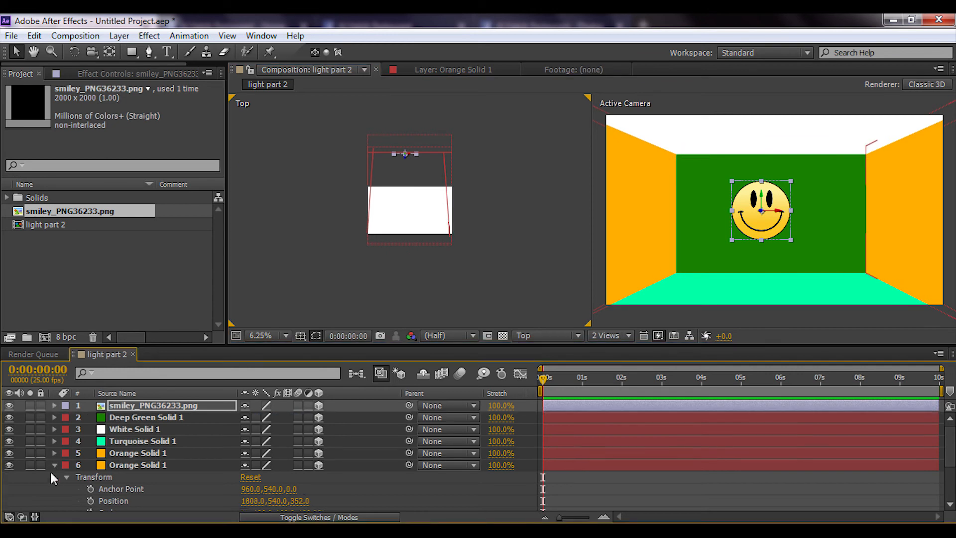
click(53, 465)
right_click(153, 476)
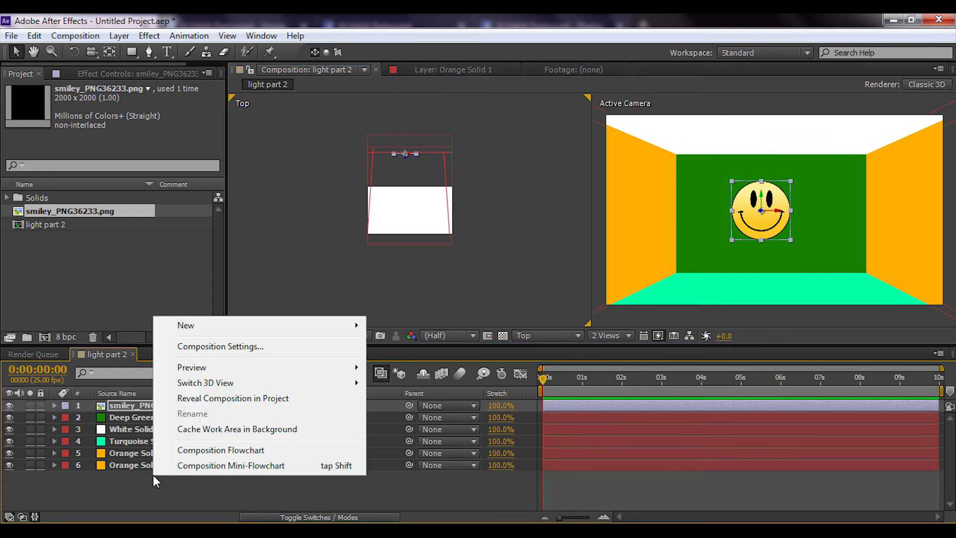
mouse_move(251, 330)
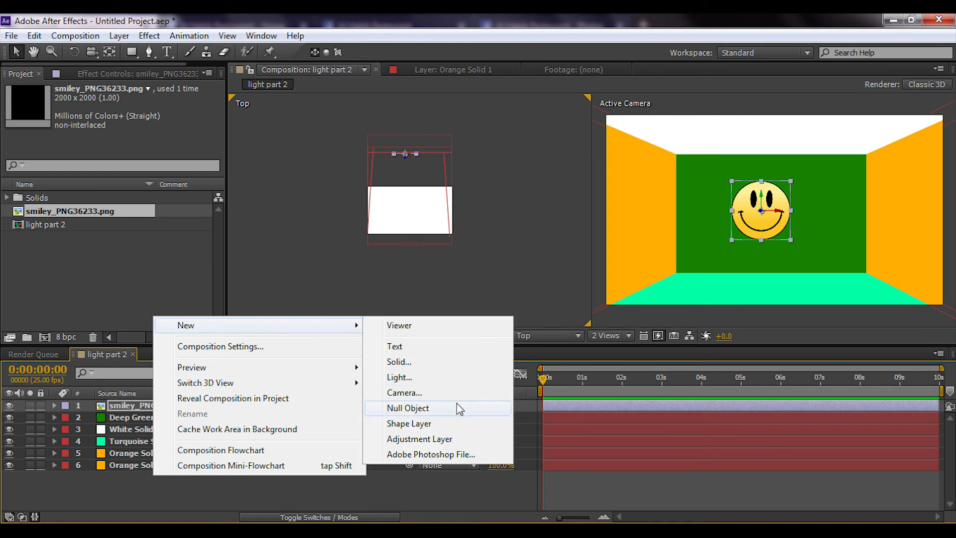
click(454, 373)
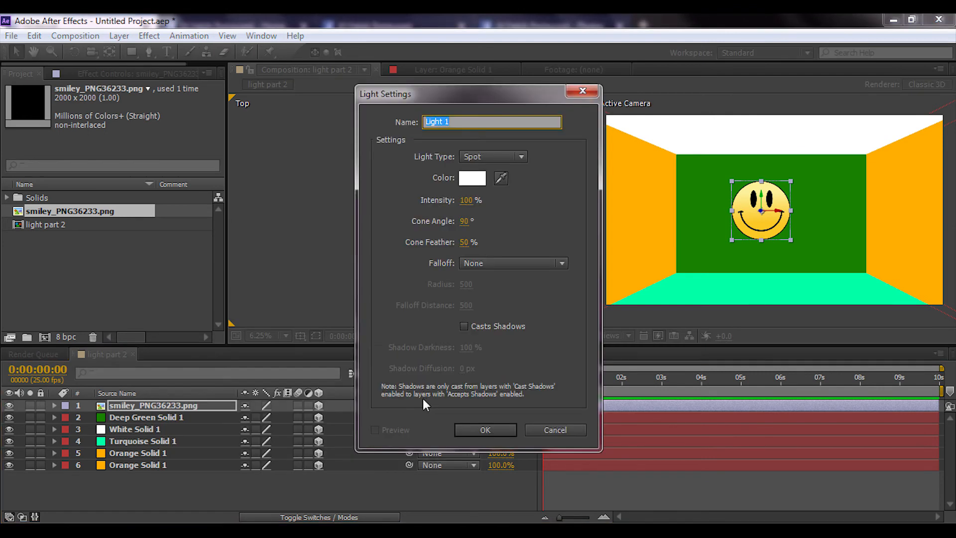
click(486, 157)
click(508, 205)
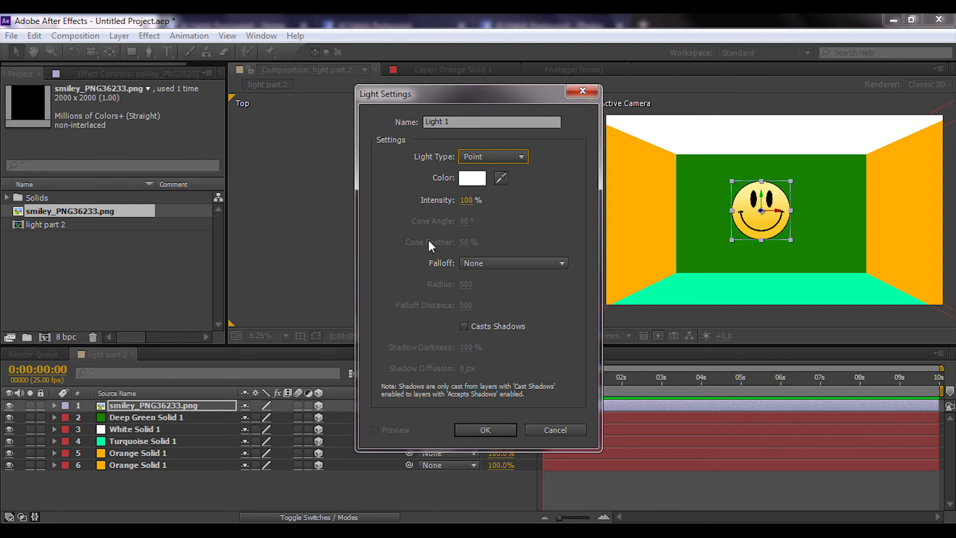
click(493, 429)
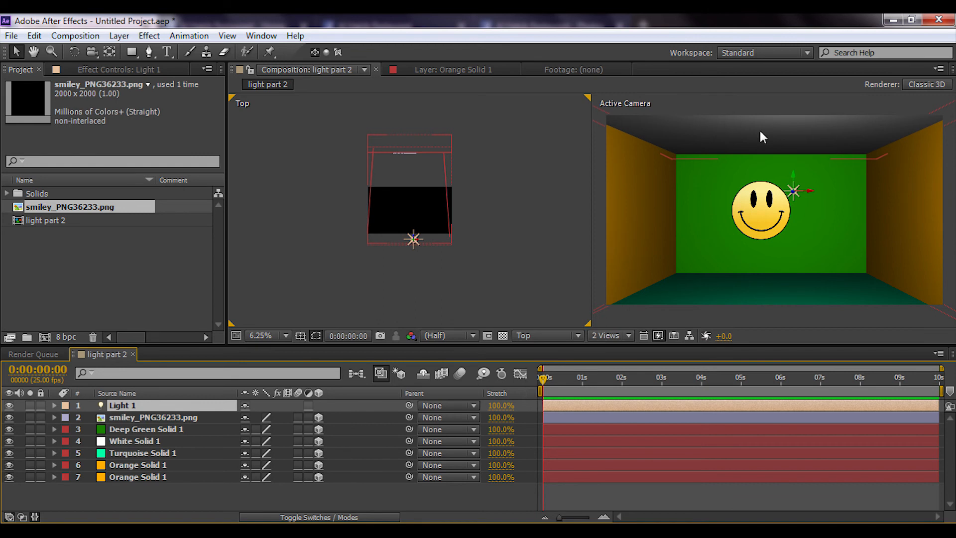
Step: Move the point light from the front of the room inward and place it near the left orange wall
drag(413, 240, 416, 181)
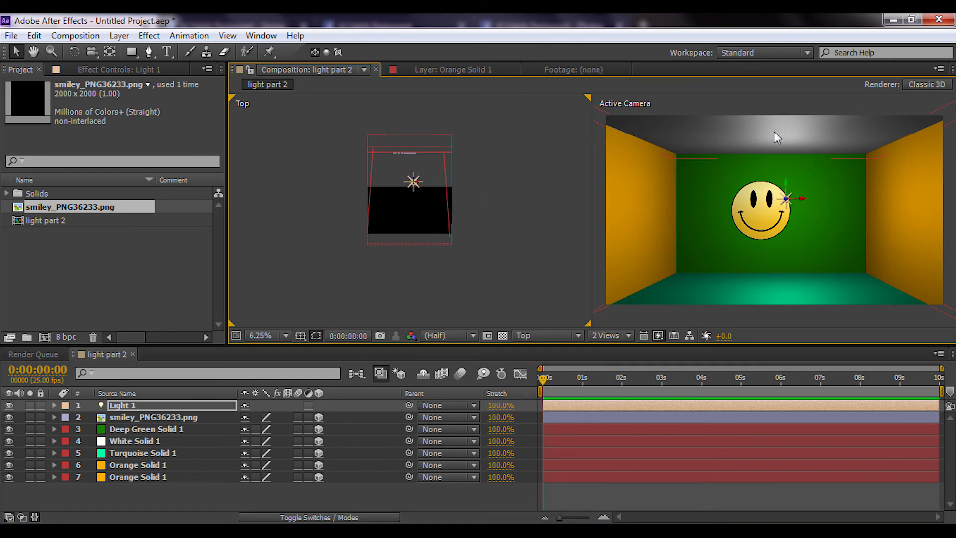
drag(418, 181, 419, 197)
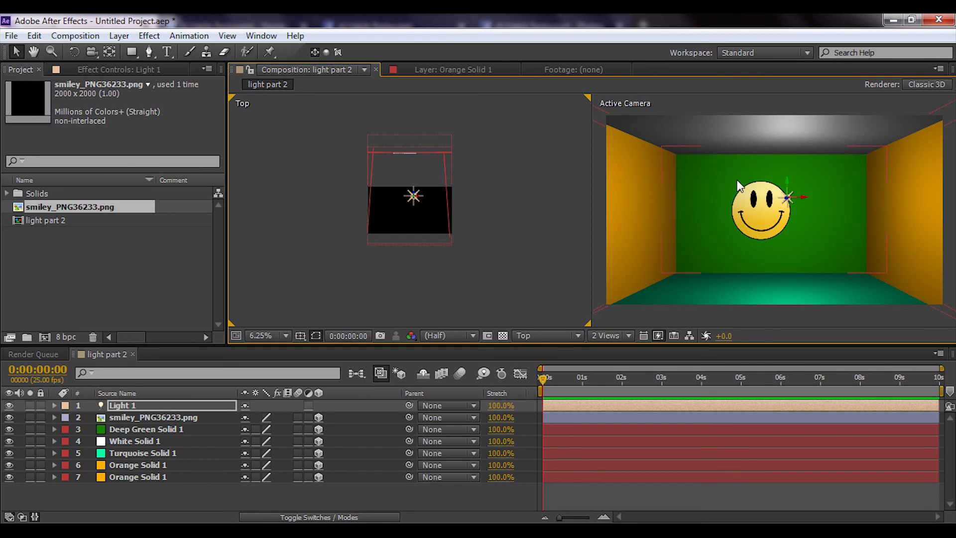
drag(411, 197, 393, 196)
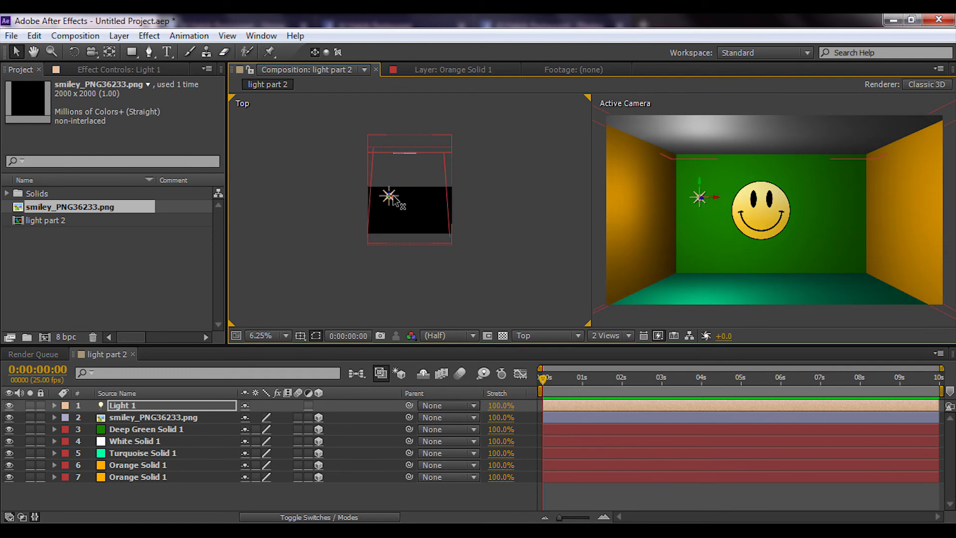
Step: Duplicate the point light and move the copy across the room to near the right orange wall
key(ctrl+d)
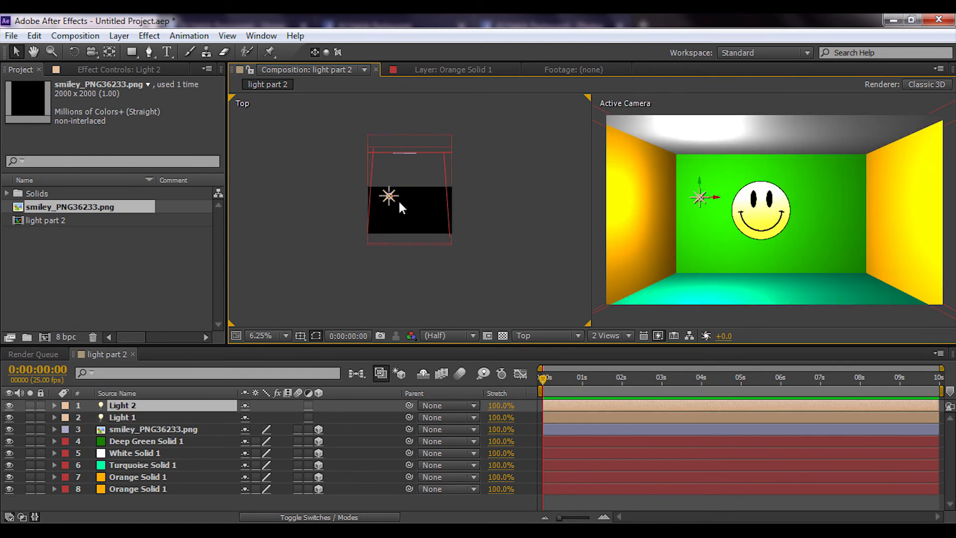
drag(393, 196, 434, 199)
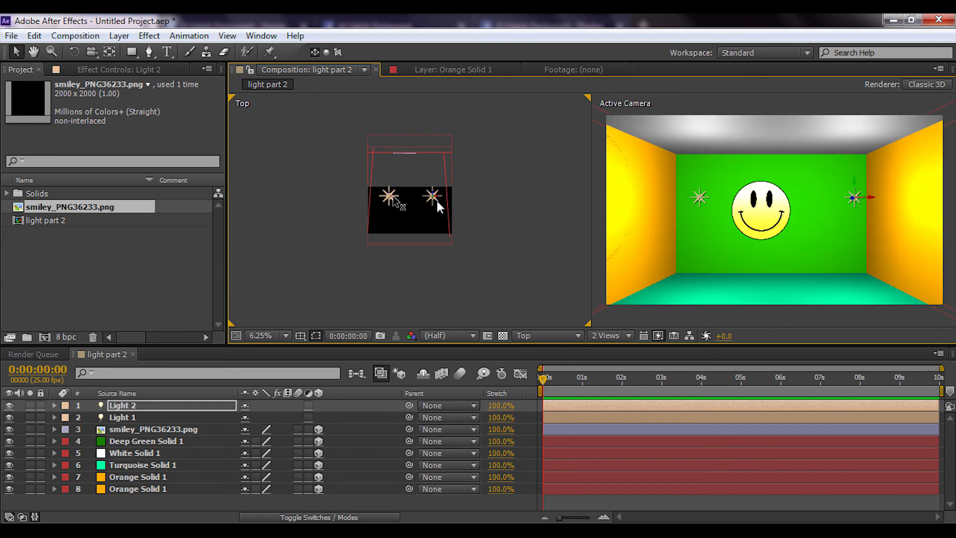
Step: Lower the intensity of Light 2 to about 77% in its light options
click(55, 406)
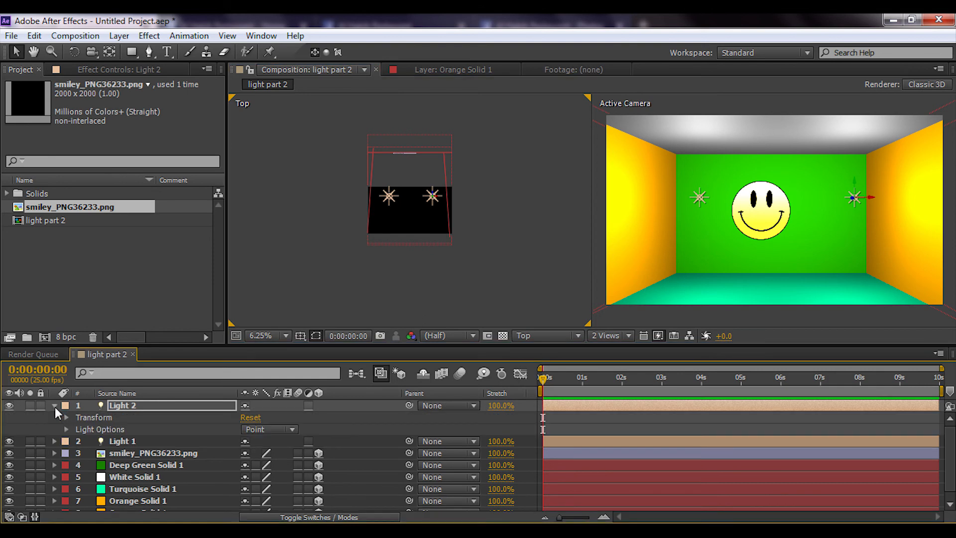
click(67, 429)
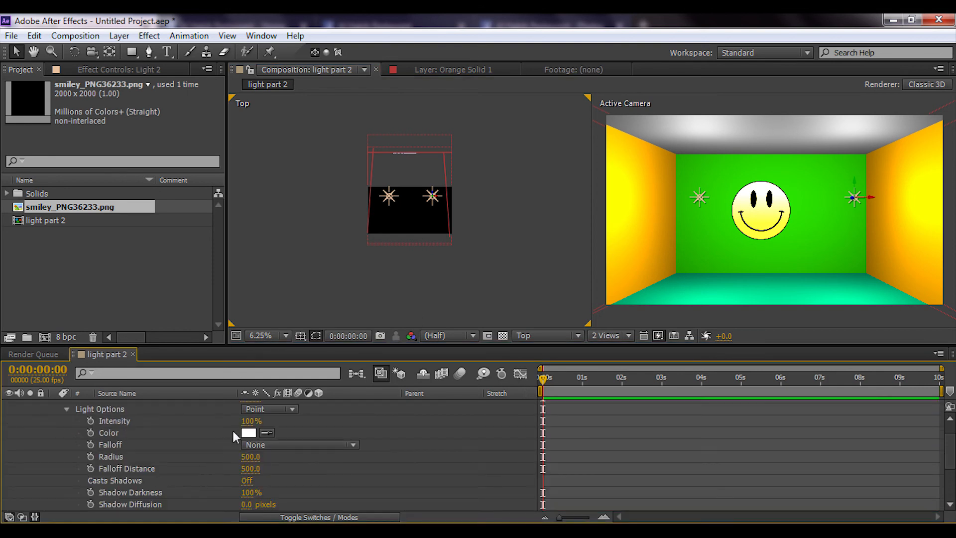
drag(256, 419, 228, 418)
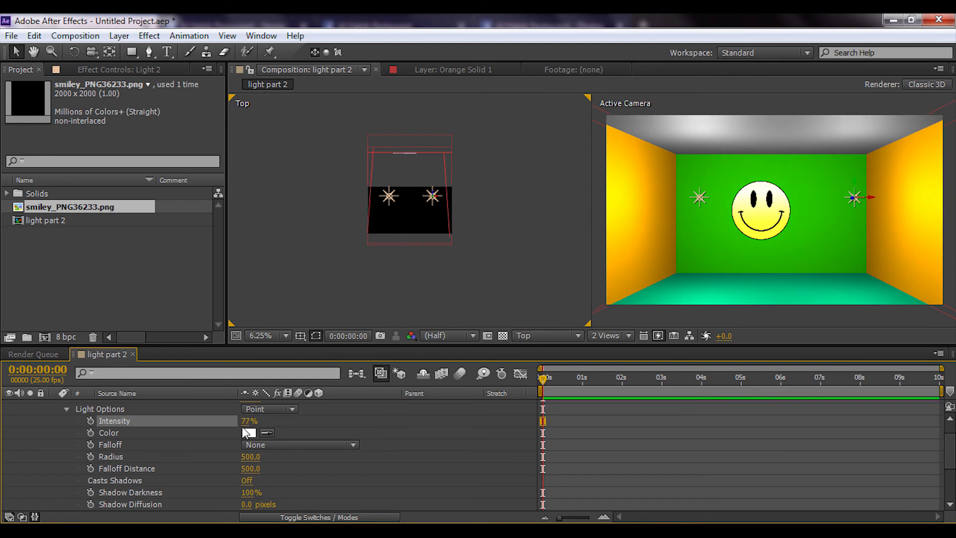
Step: Set Light 2's color to pure blue (0000FE)
click(249, 432)
drag(509, 401, 506, 357)
click(490, 298)
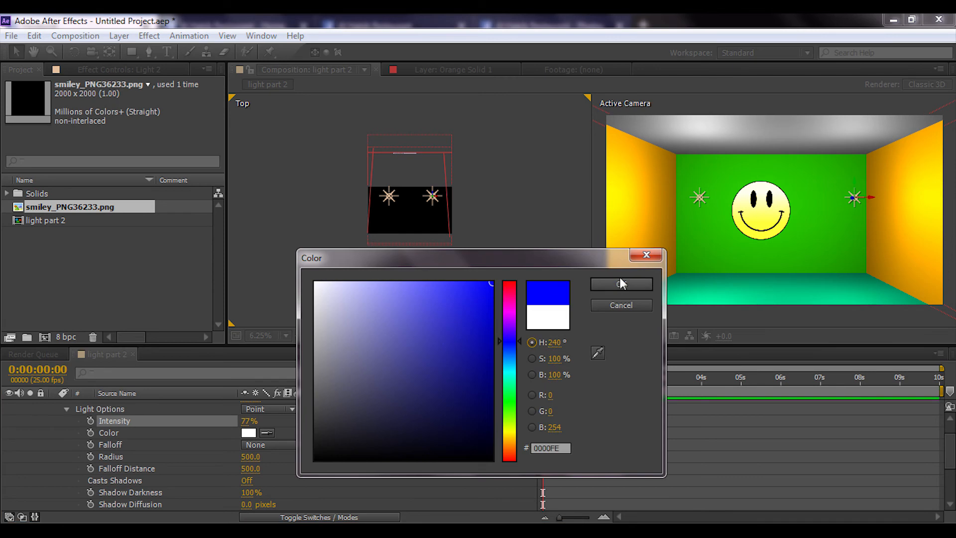
click(620, 284)
click(620, 281)
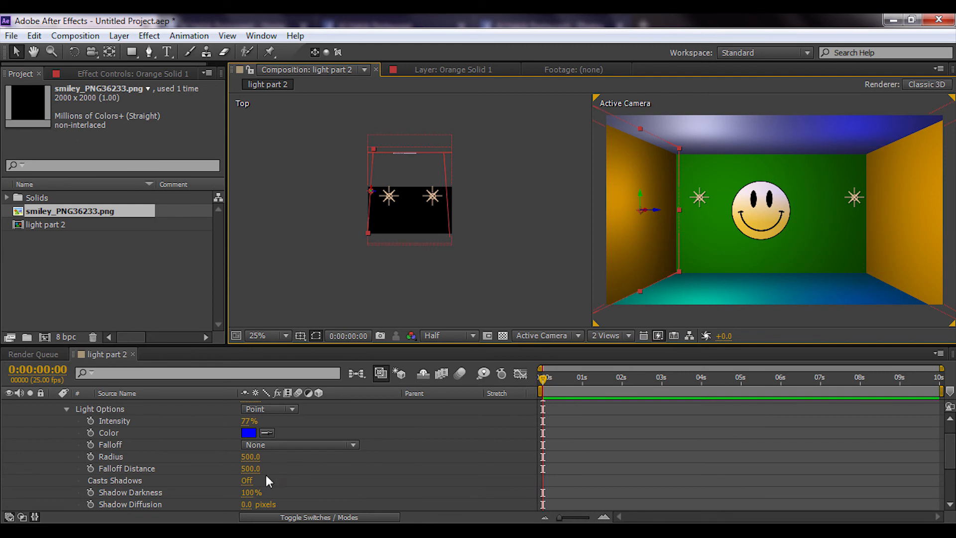
Step: Set Light 2's falloff distance to 555 and its falloff type to Smooth
drag(247, 470, 294, 469)
click(288, 447)
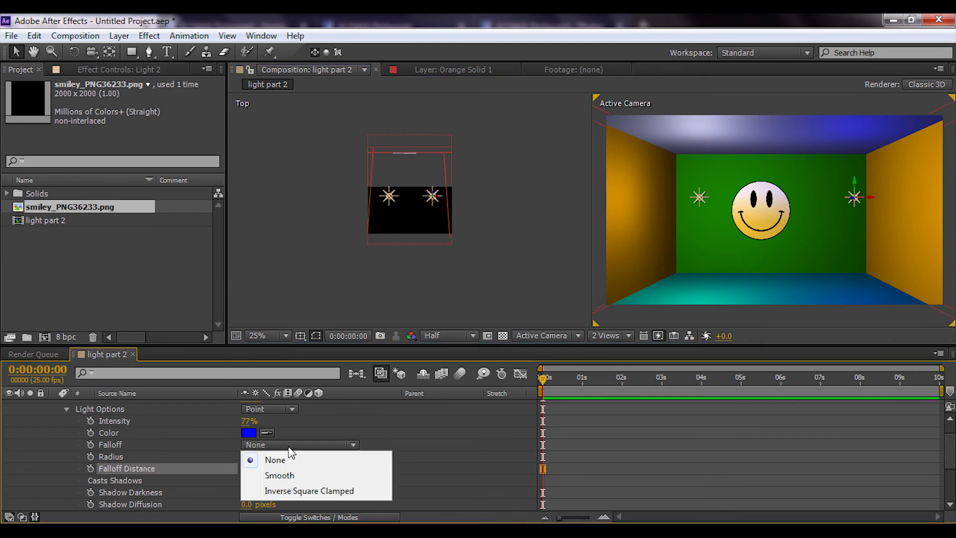
click(298, 473)
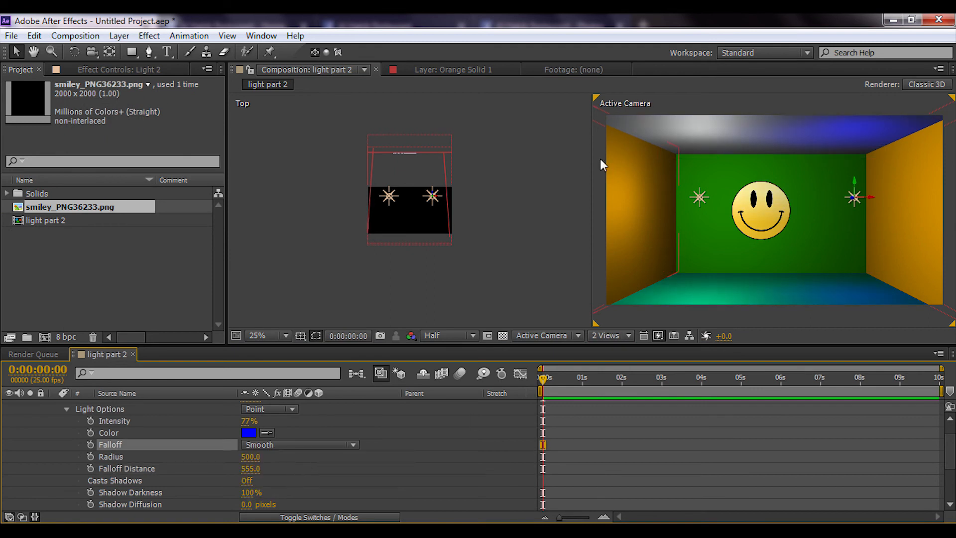
Step: Delete Light 2 and move Light 1 across to the middle of the room, in line with the smiley
click(429, 197)
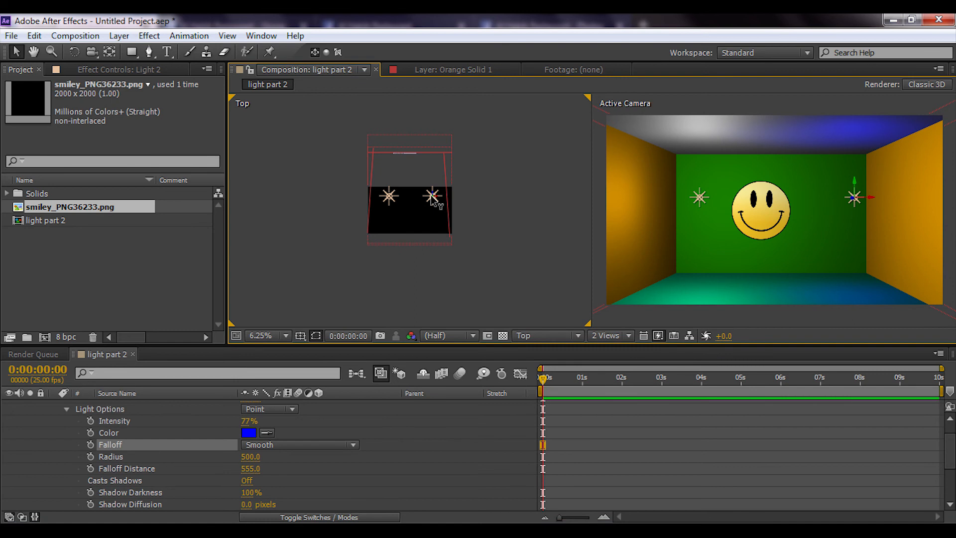
key(Delete)
click(390, 196)
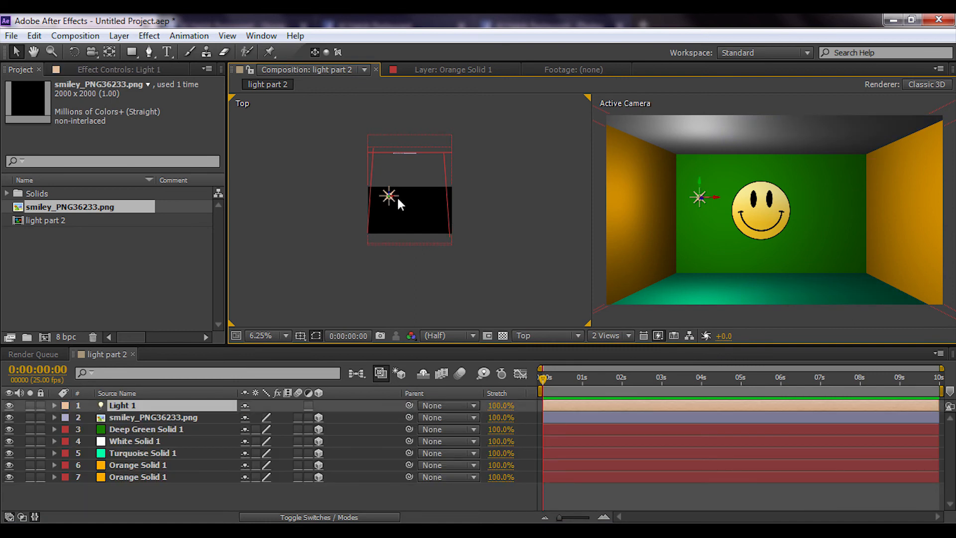
drag(391, 196, 406, 197)
key(ctrl+z)
key(ctrl+z)
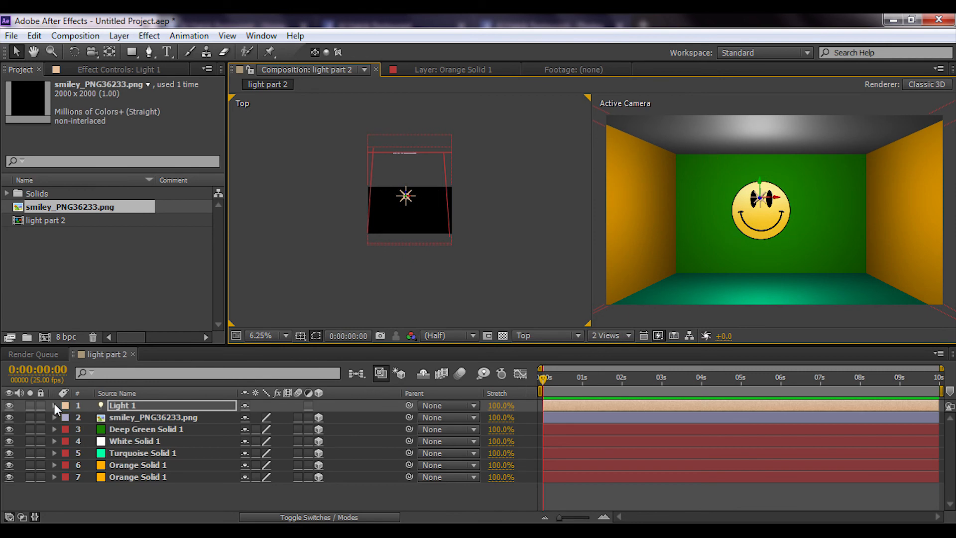
Step: Expand Light 1's light options, try a radius of about 707, and set the radius back to 500
click(54, 405)
click(67, 429)
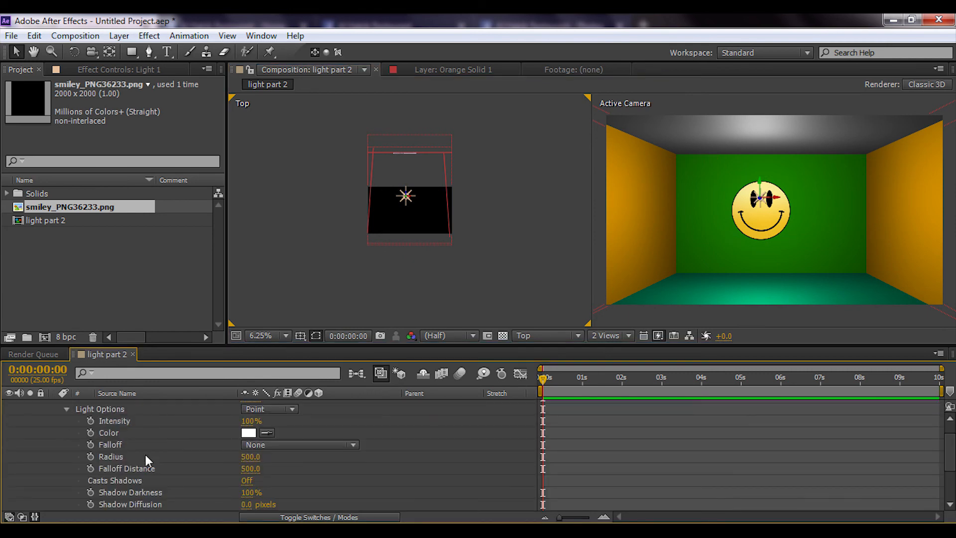
drag(250, 457, 399, 463)
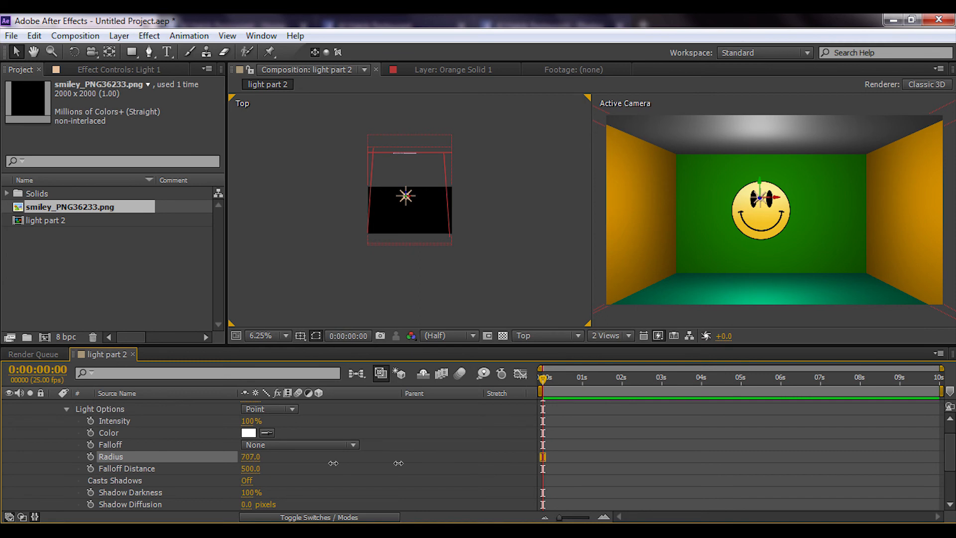
click(251, 456)
text(500)
key(Return)
click(246, 457)
text(500)
key(Return)
Step: Try a falloff distance of 642 on Light 1, undo it, and toggle Casts Shadows on and back off
drag(248, 469, 371, 470)
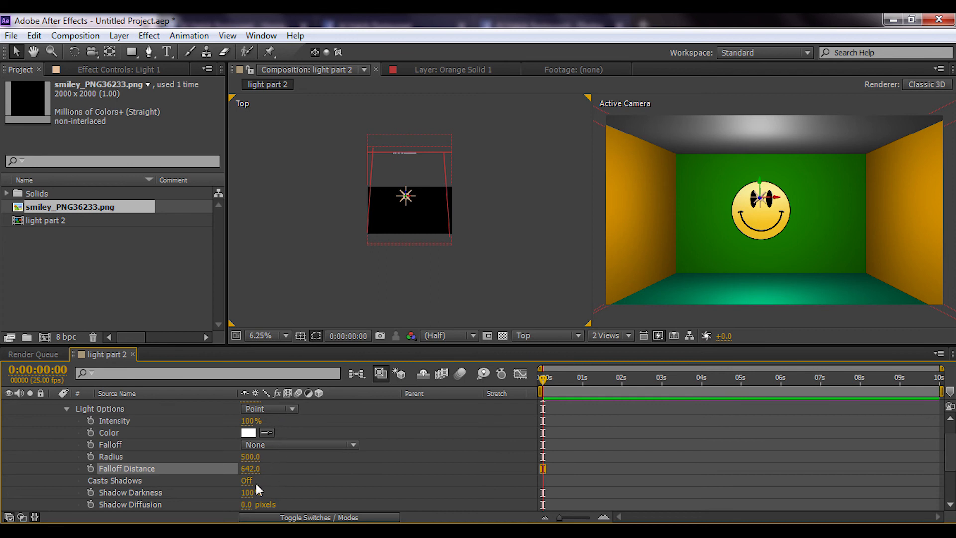
key(ctrl+z)
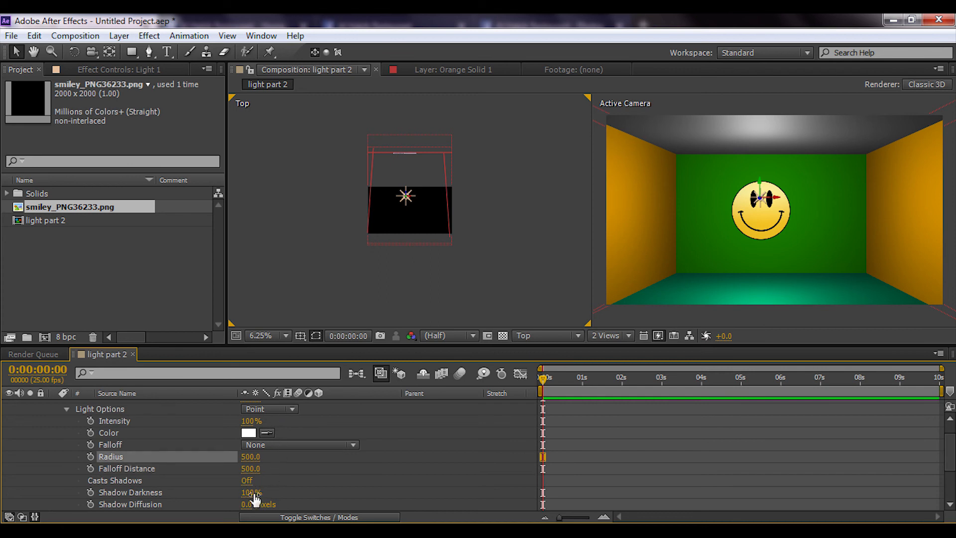
click(246, 481)
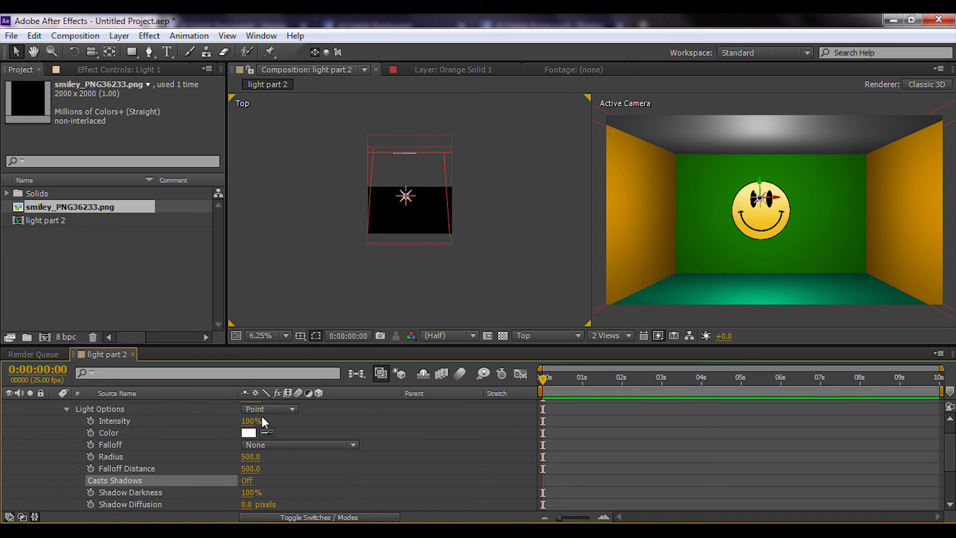
click(752, 219)
Step: Change Light 1's color to a saturated blue
click(248, 432)
click(487, 294)
click(614, 282)
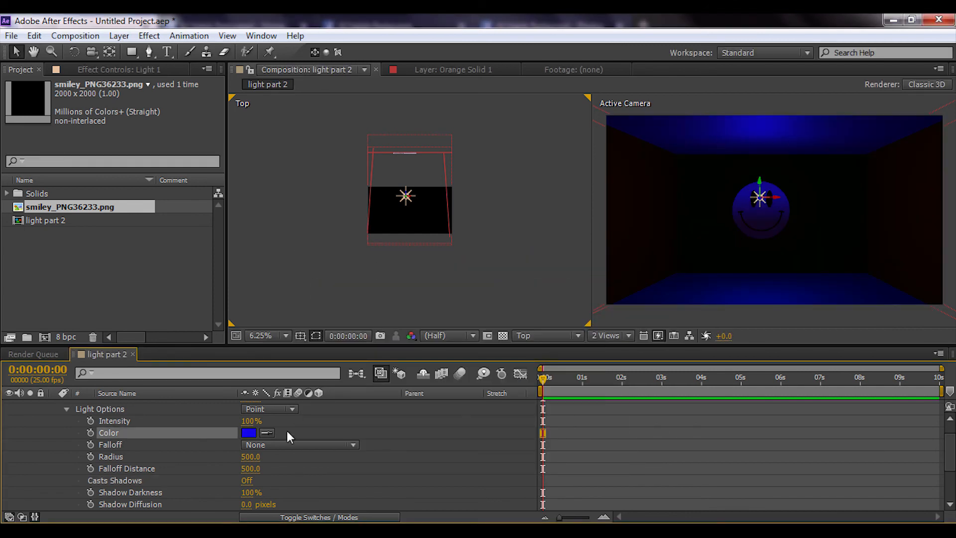
Step: Raise Light 1's radius to about 672, its falloff distance to 665 and its intensity to 204%
drag(260, 457, 369, 451)
mouse_move(250, 468)
mouse_down()
mouse_move(138, 469)
mouse_move(364, 469)
mouse_up()
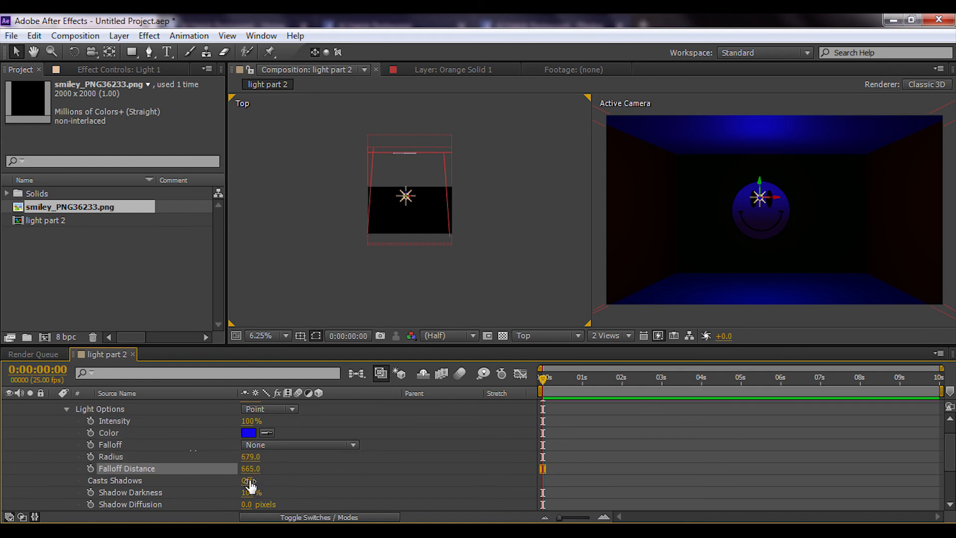
drag(250, 421, 327, 426)
scroll(309, 435, up, 1)
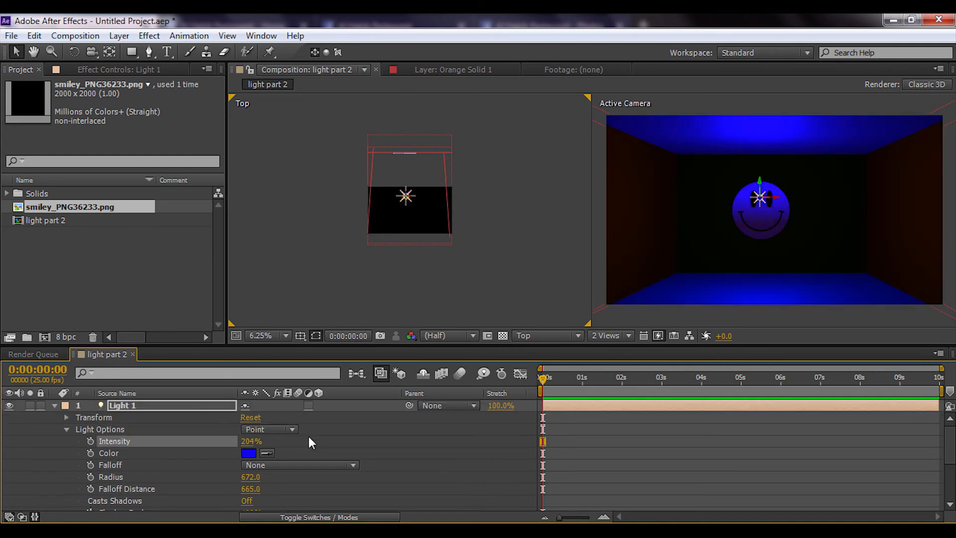
click(287, 429)
click(347, 434)
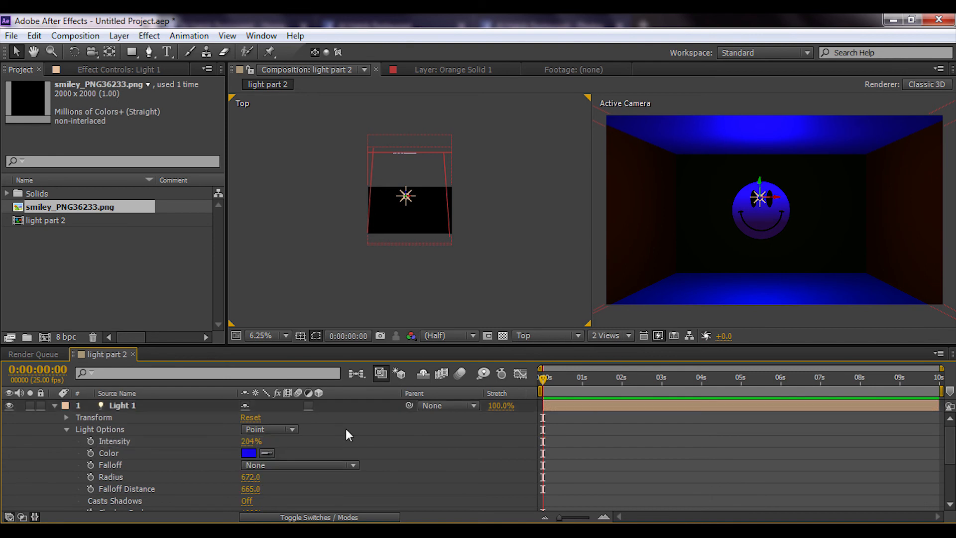
Step: Reset Light 1's transform so it sits at its default position at the front of the room
scroll(326, 452, down, 3)
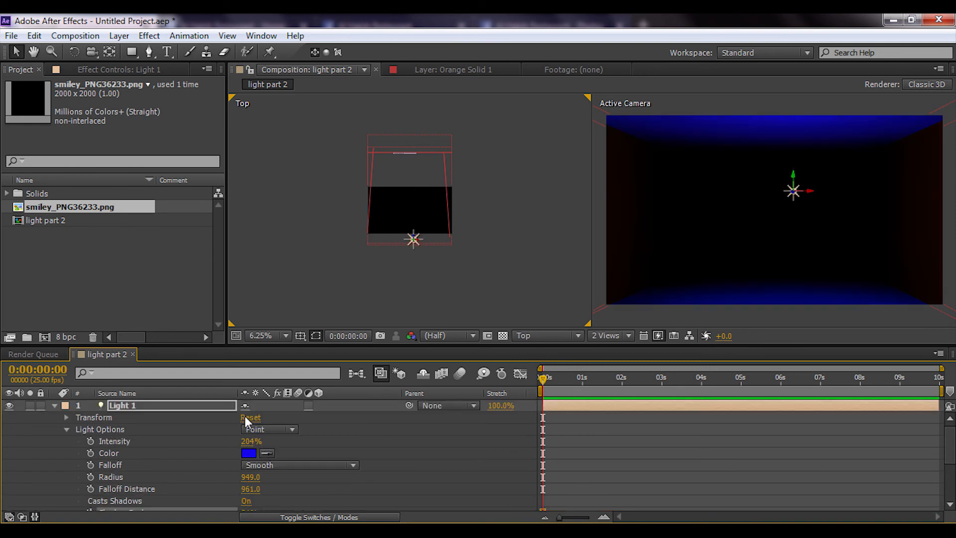
click(246, 418)
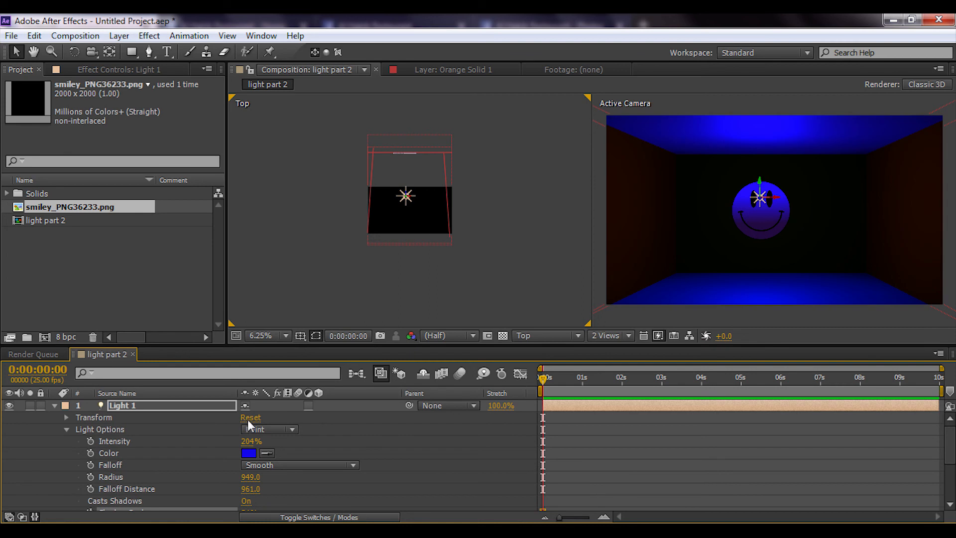
key(ctrl+z)
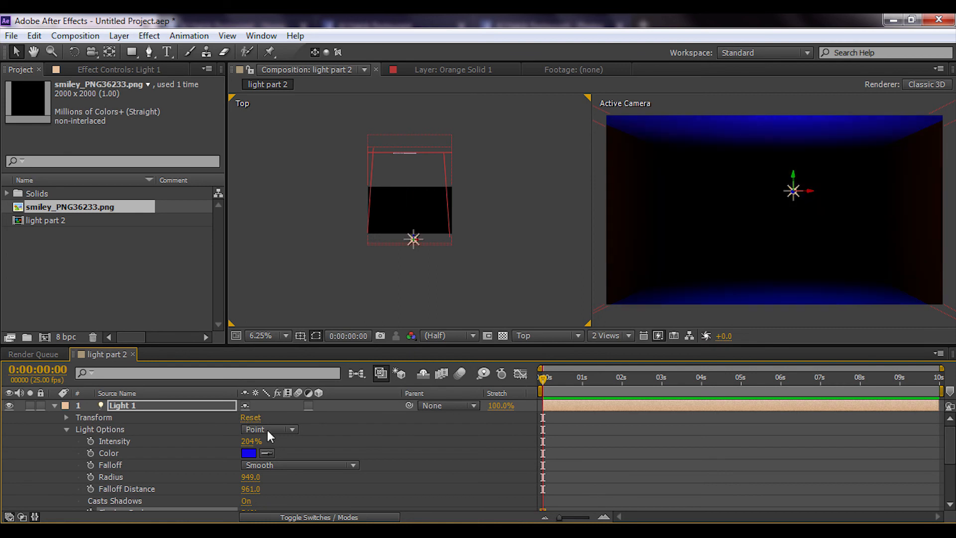
Step: Try the Inverse Square Clamped falloff on Light 1 and set the falloff to None
click(297, 467)
click(312, 512)
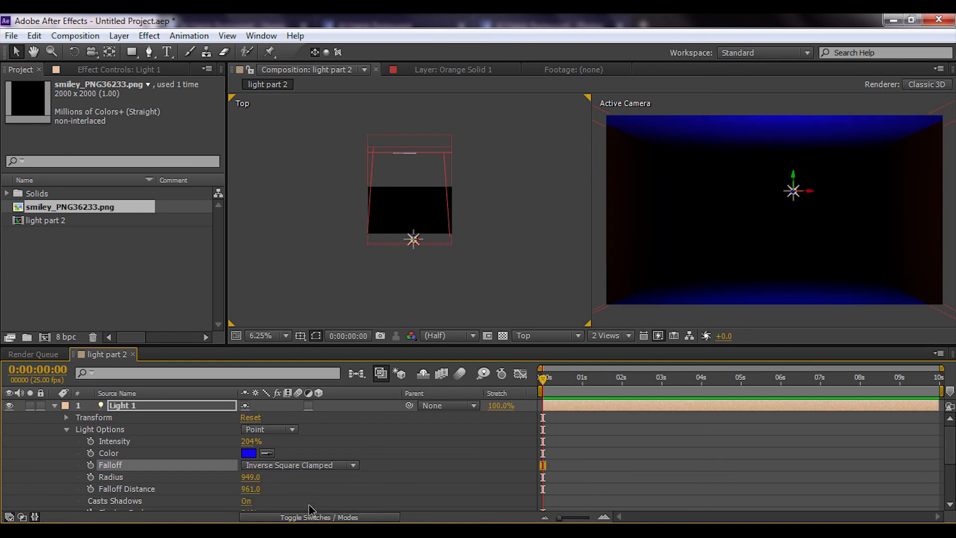
click(309, 463)
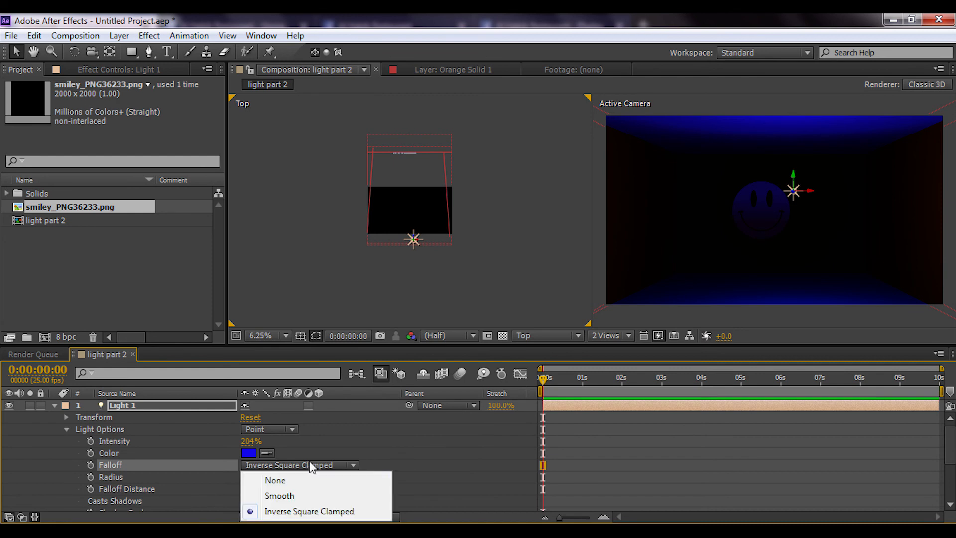
click(317, 479)
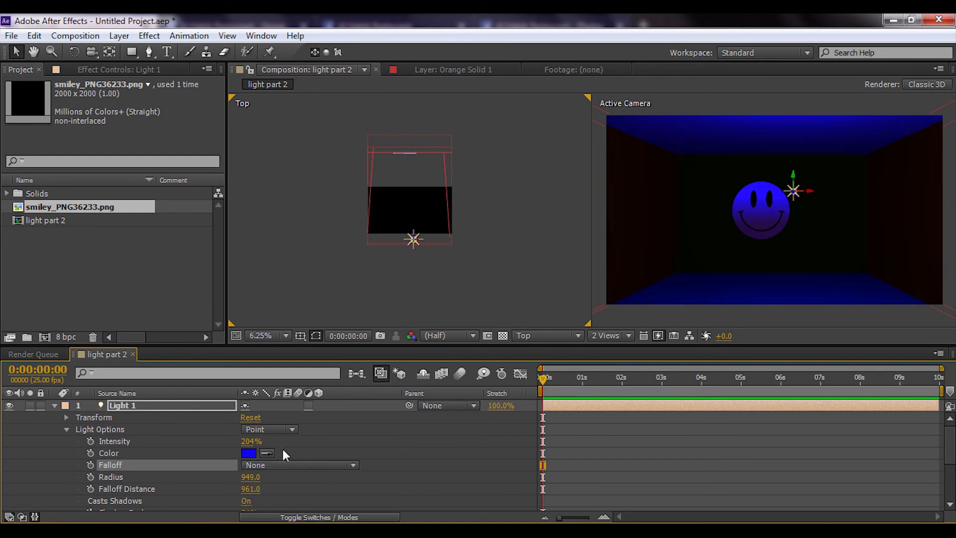
Step: Lower Light 1's intensity to 156% and change its color to white (FFFFFF)
drag(250, 442, 214, 445)
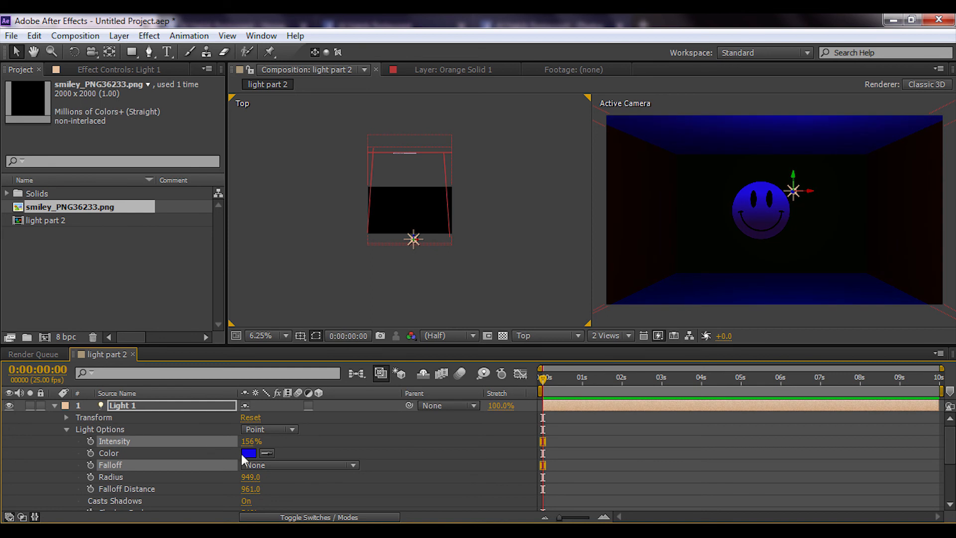
click(249, 453)
drag(322, 347, 314, 280)
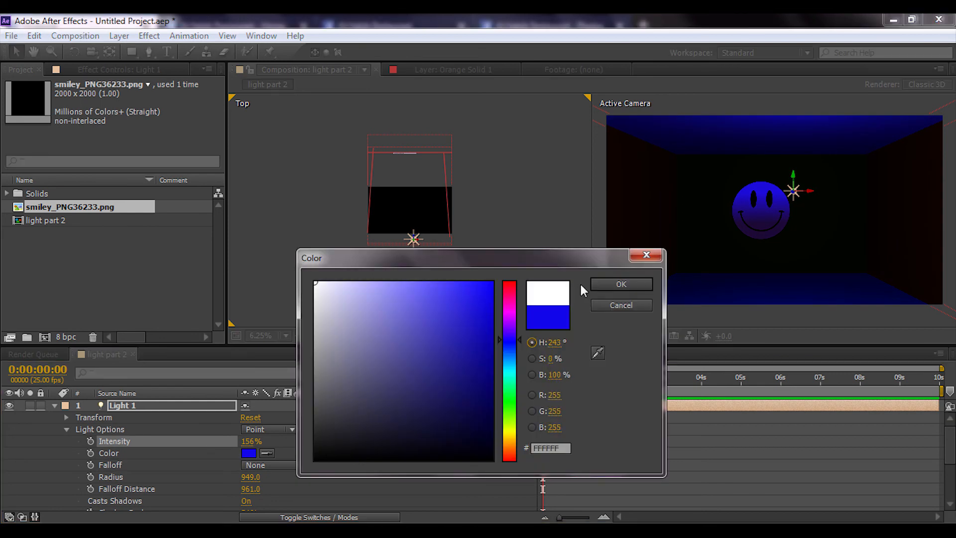
click(595, 282)
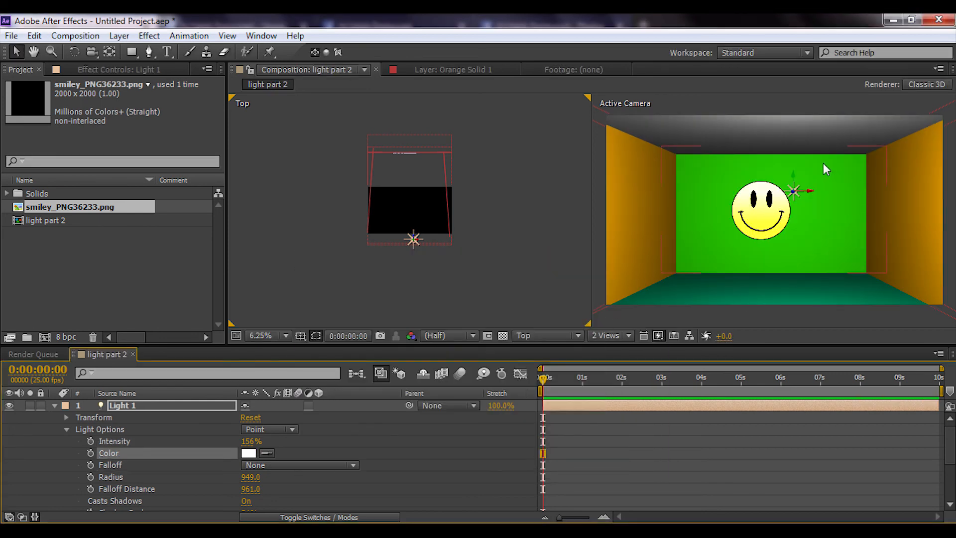
Step: Move Light 1 along its X axis until it is horizontally centered in front of the smiley
drag(806, 191, 782, 191)
mouse_move(781, 190)
mouse_down()
mouse_move(793, 192)
mouse_move(717, 192)
mouse_move(643, 171)
mouse_move(821, 190)
mouse_move(779, 194)
mouse_up()
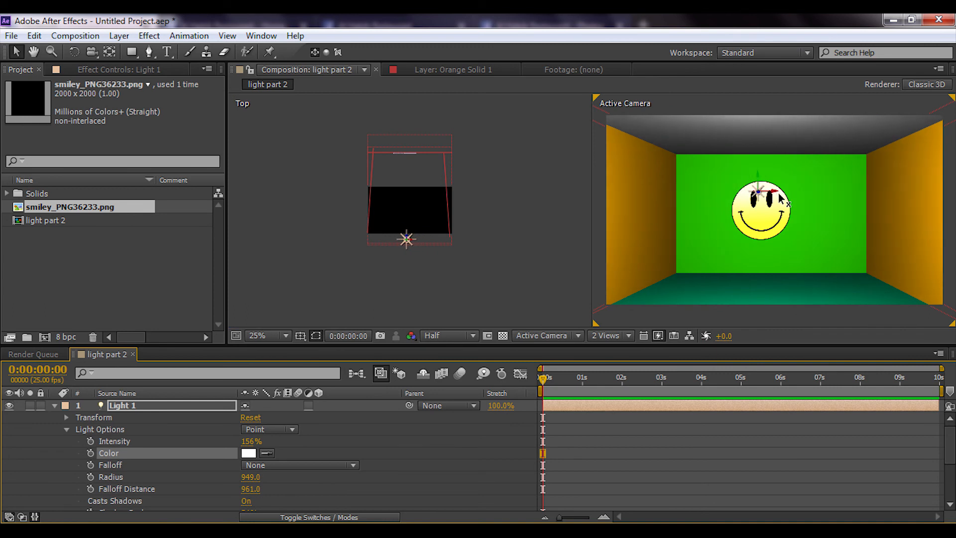
click(784, 201)
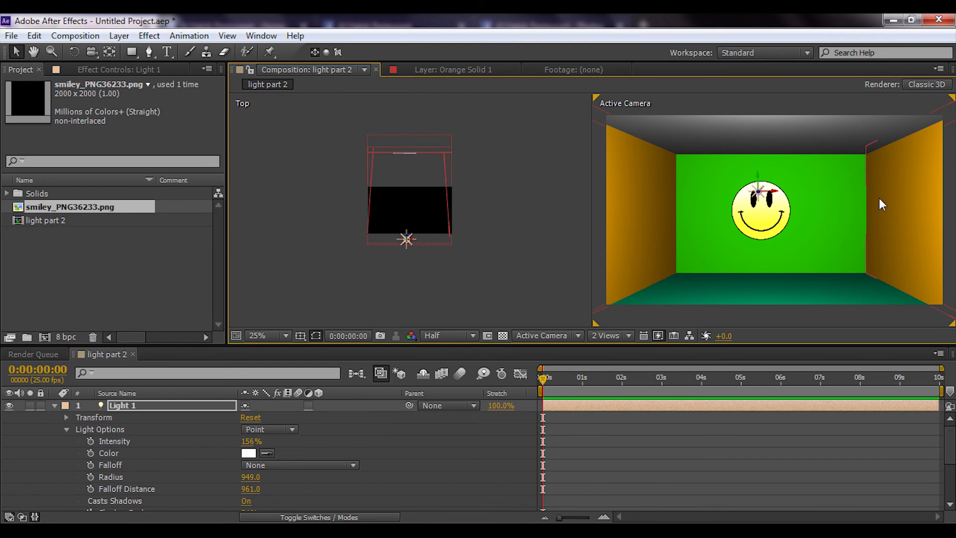
Step: Delete Light 1 and add a new light of type Parallel with the other settings at their defaults
click(55, 407)
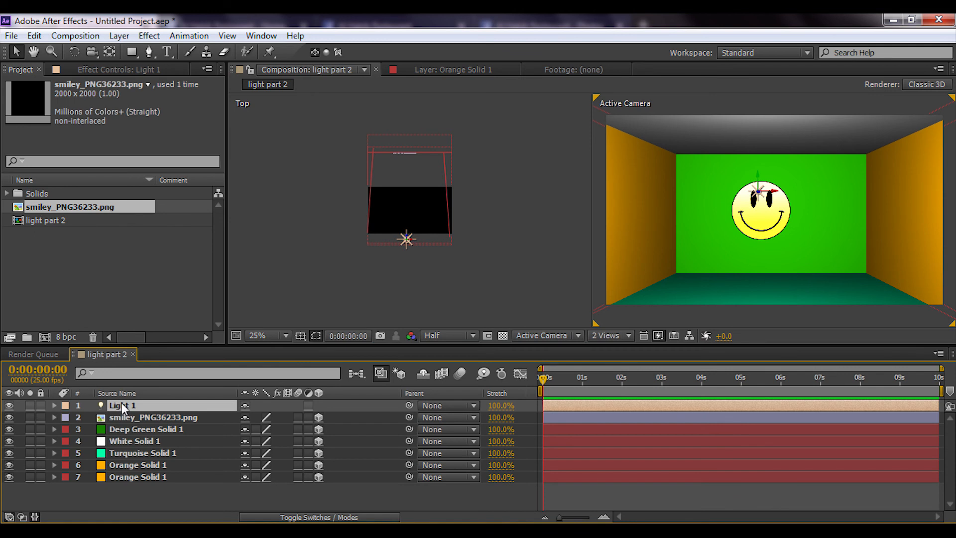
key(Delete)
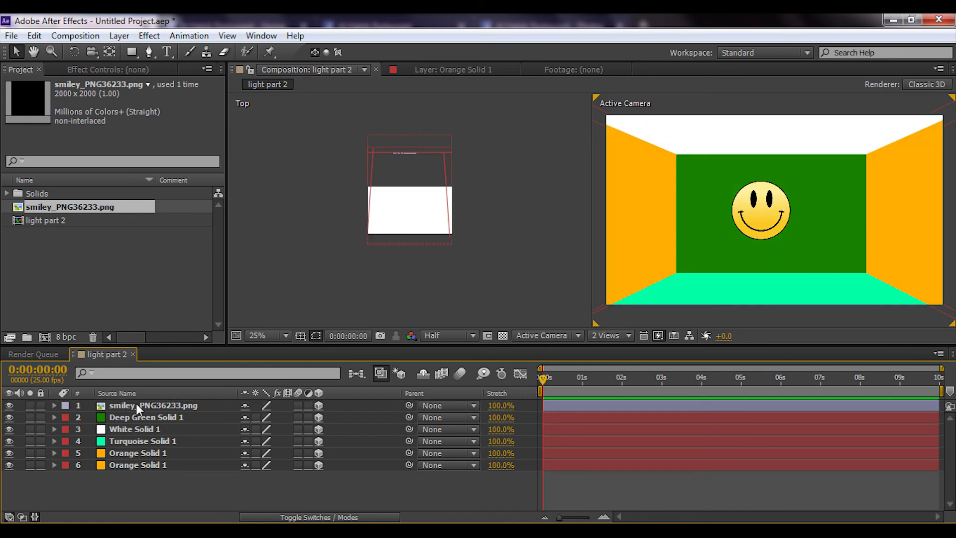
right_click(195, 495)
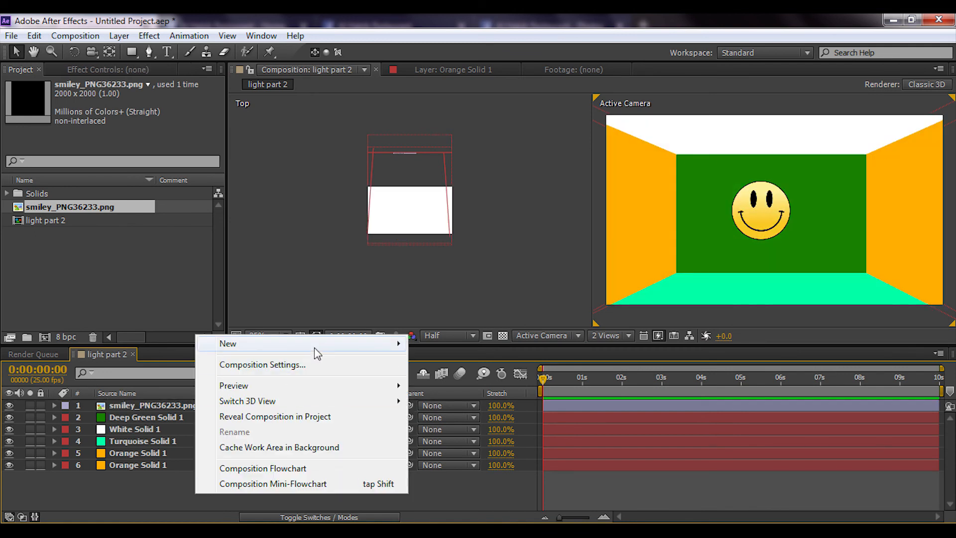
mouse_move(320, 347)
click(476, 393)
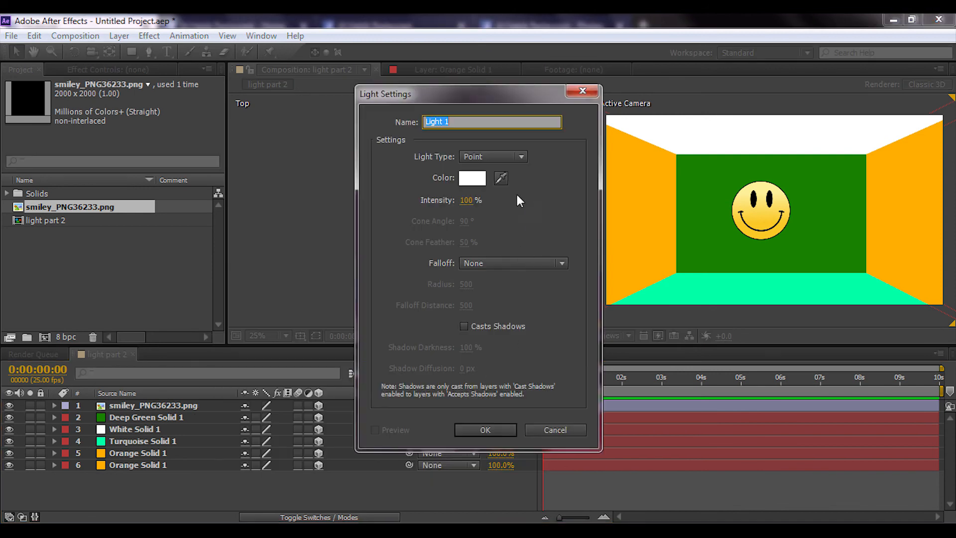
click(504, 155)
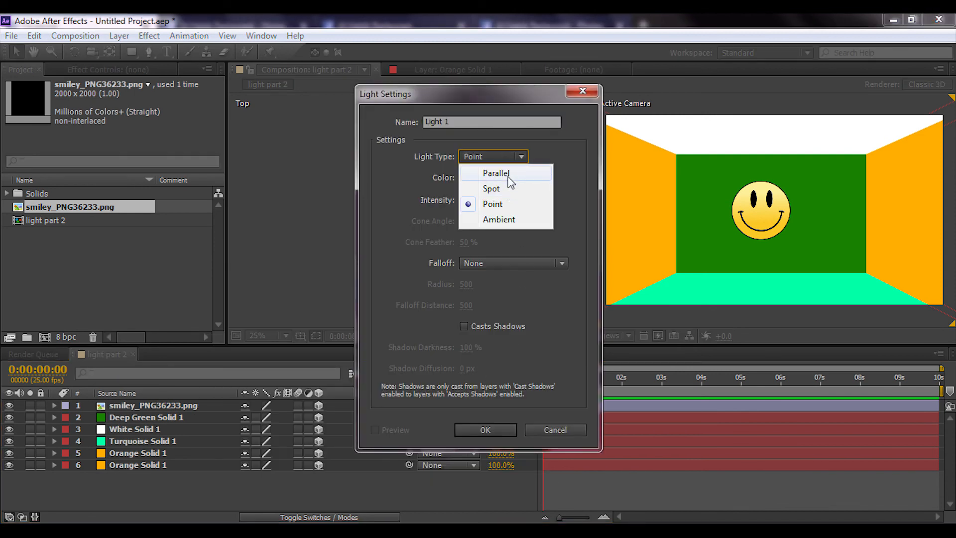
click(507, 174)
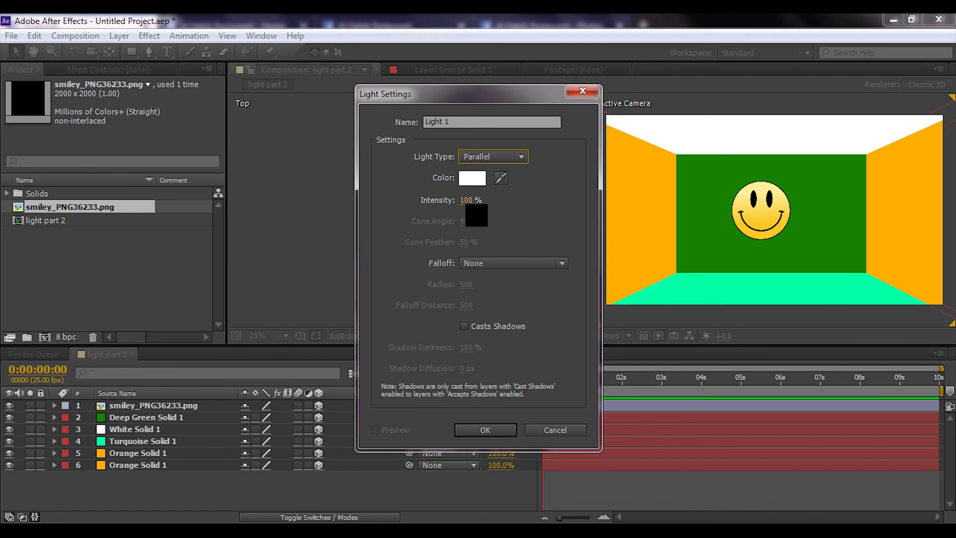
click(485, 429)
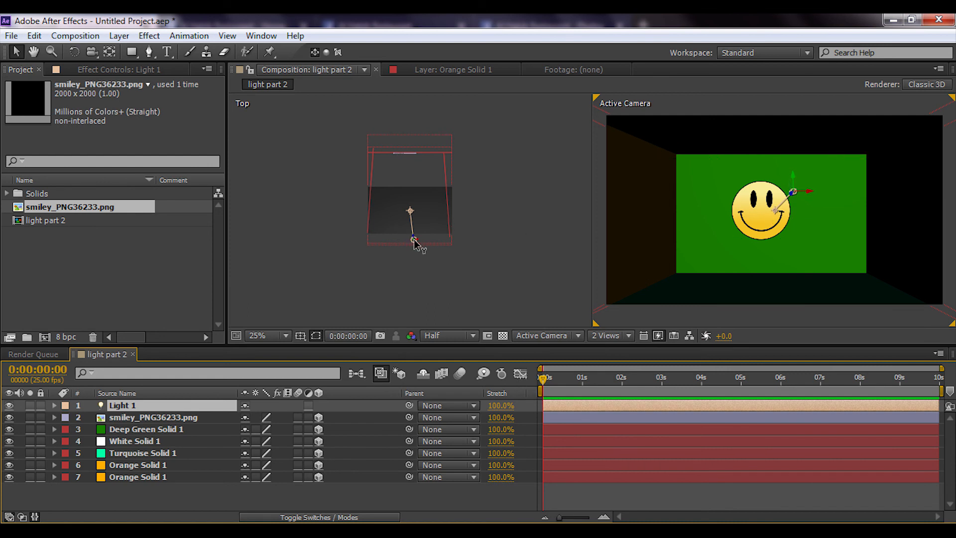
Step: Zoom the Top view to 12.5% and frame the parallel light with its point of interest
scroll(414, 241, up, 4)
key(space)
drag(413, 234, 452, 218)
scroll(454, 214, down, 1)
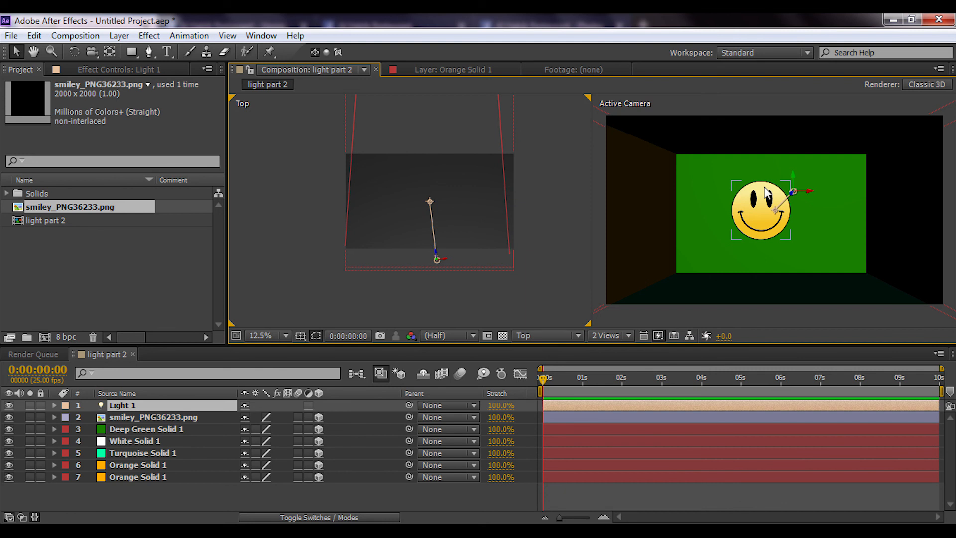
Step: Aim the parallel light's point of interest toward the room's orange wall nearest it, and raise Light 1's intensity to 192%
drag(429, 201, 489, 216)
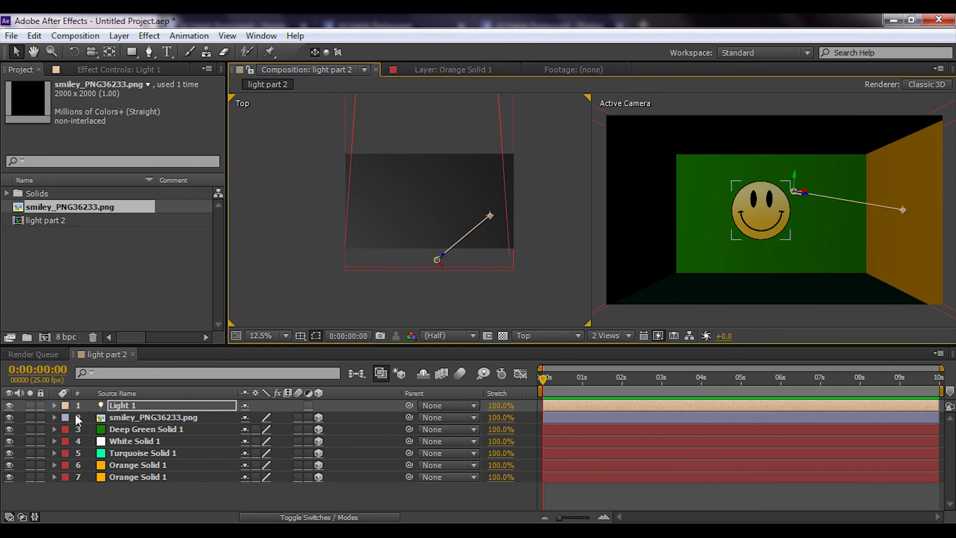
click(55, 405)
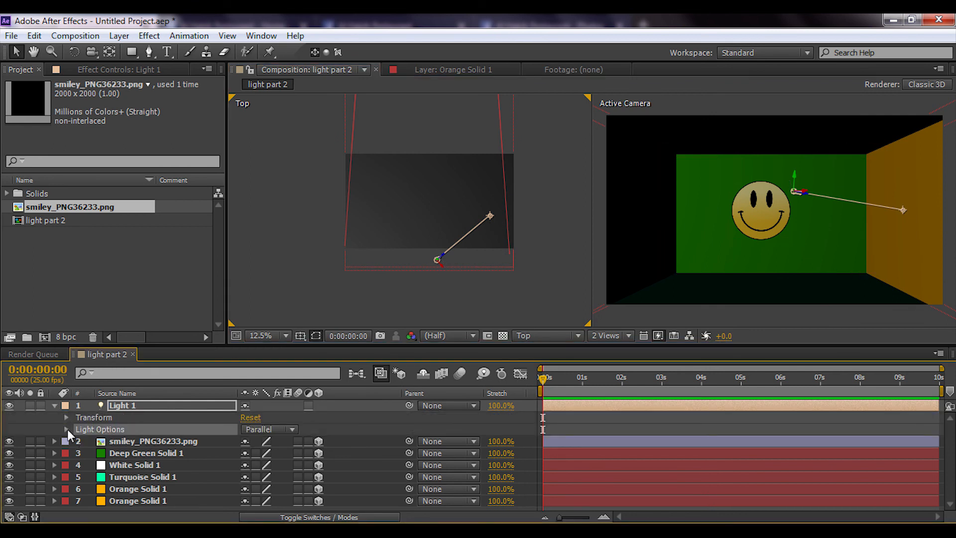
click(67, 429)
drag(251, 433, 303, 426)
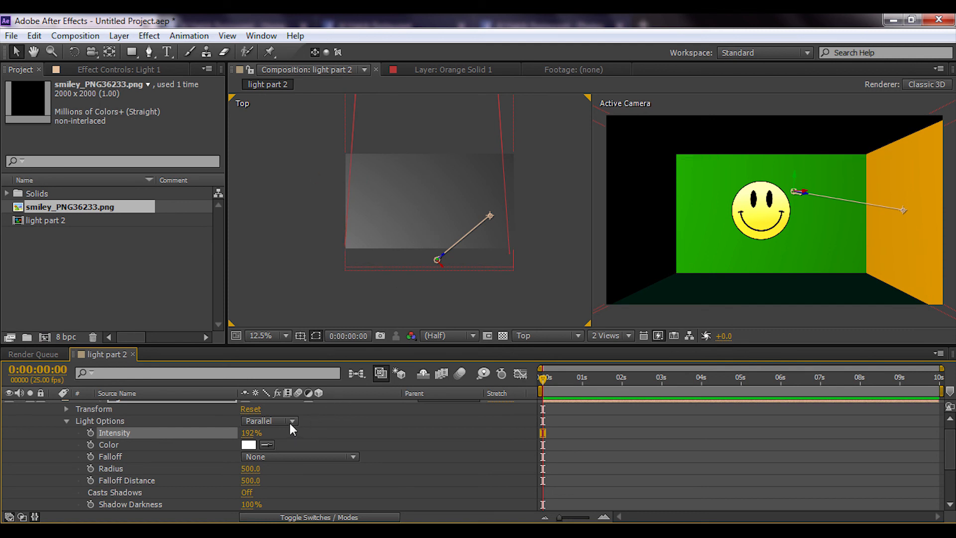
scroll(211, 423, up, 1)
Step: Delete Light 1 and add a new light of type Ambient with a white color and 100% intensity
click(131, 404)
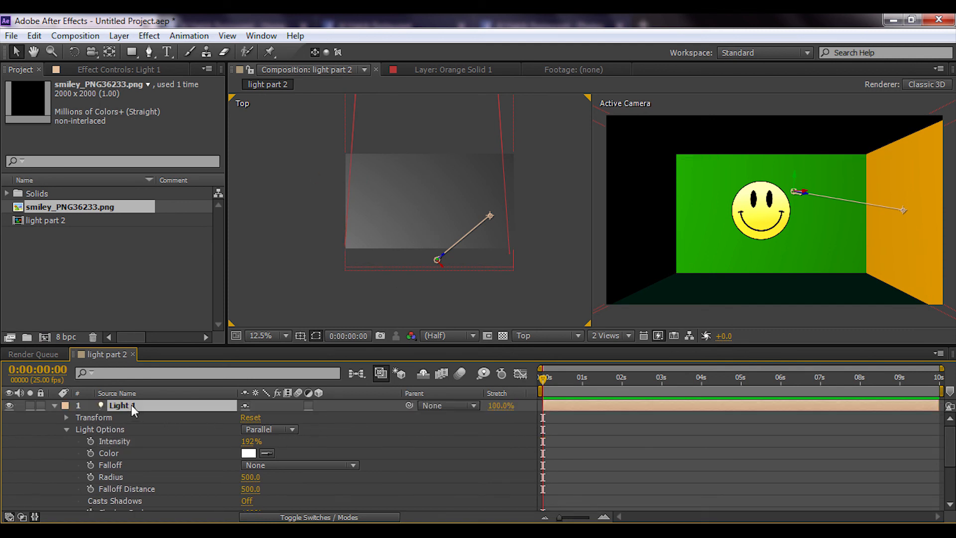
key(Delete)
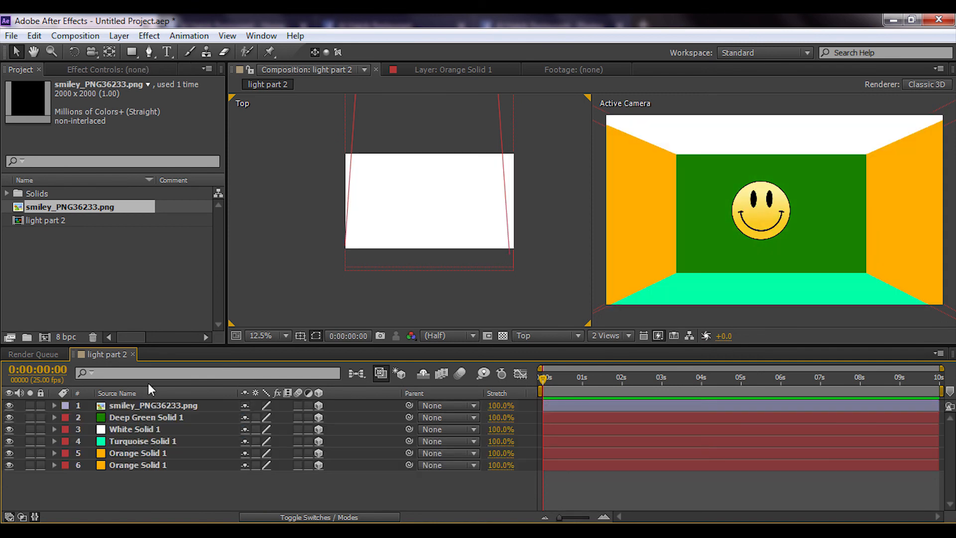
right_click(210, 497)
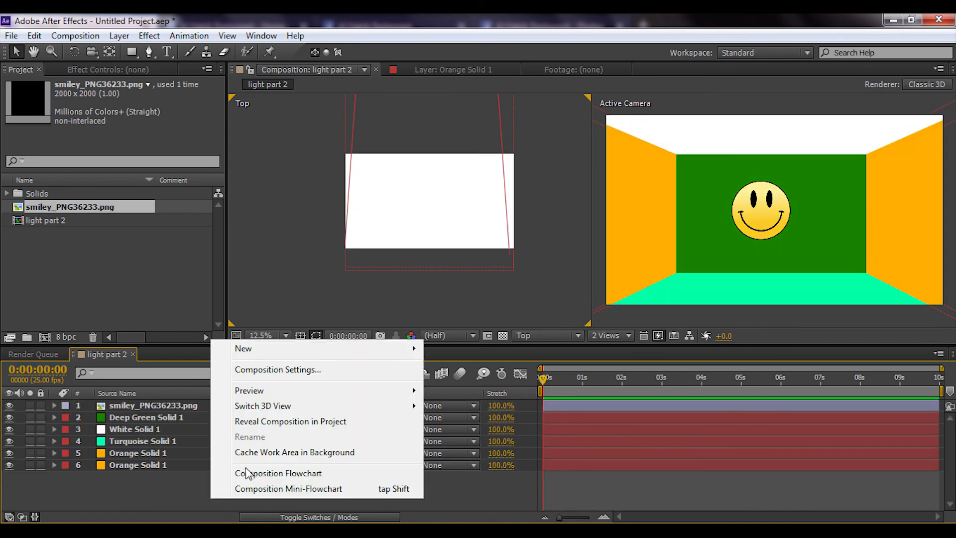
mouse_move(350, 354)
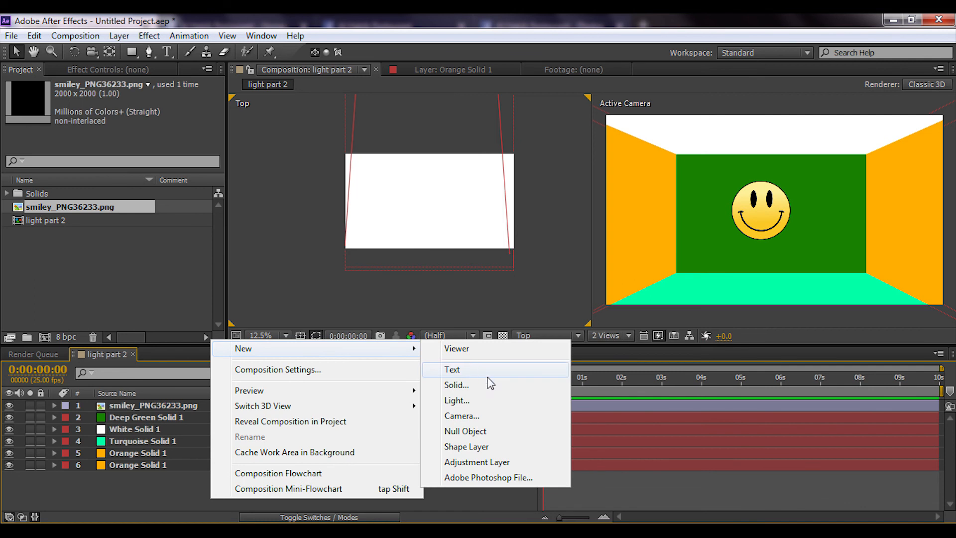
click(494, 403)
click(498, 158)
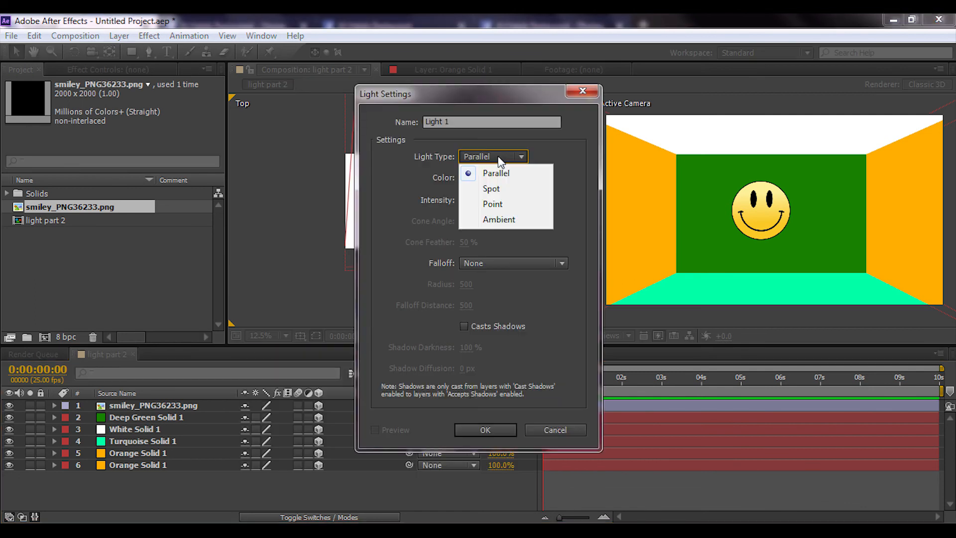
click(516, 220)
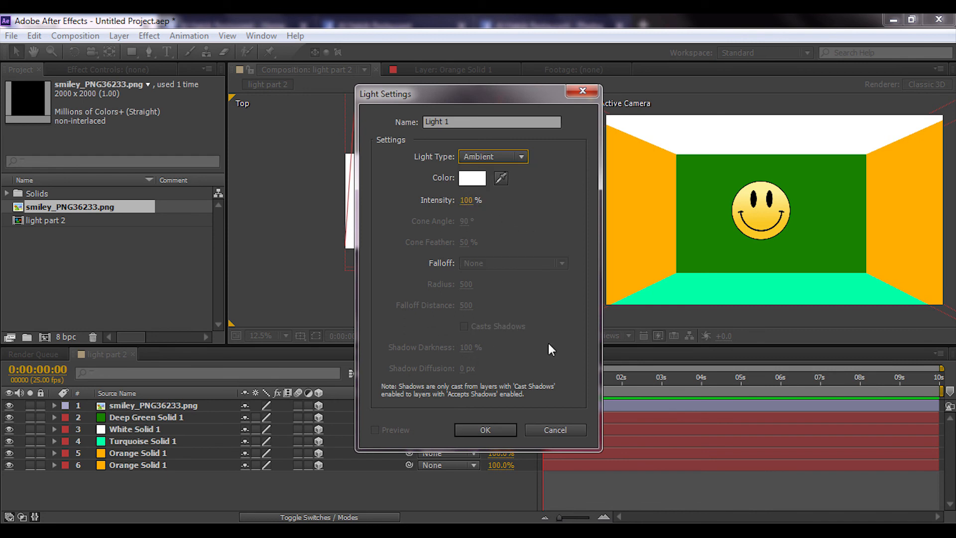
click(485, 431)
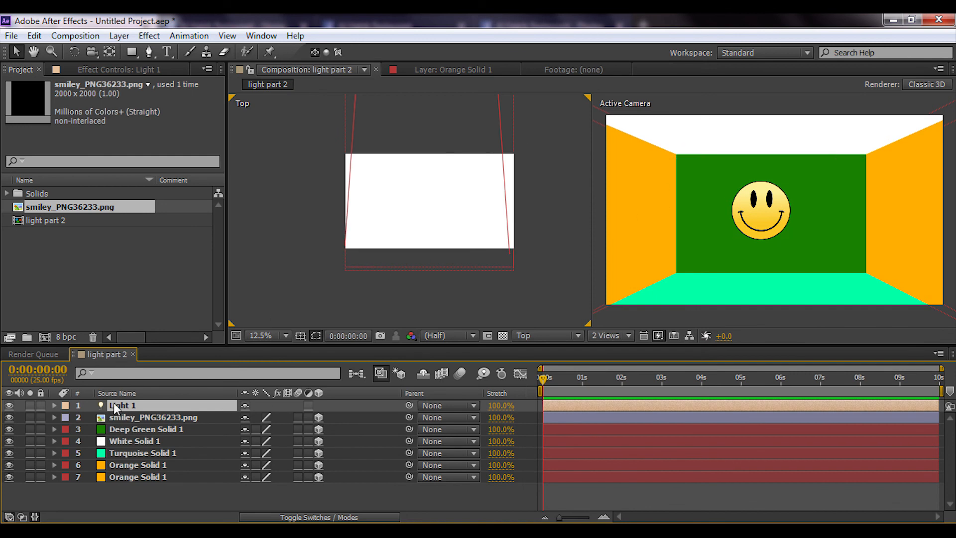
Step: Expand Light 1's light options and set the ambient light's color to dark red (9D0000)
click(55, 405)
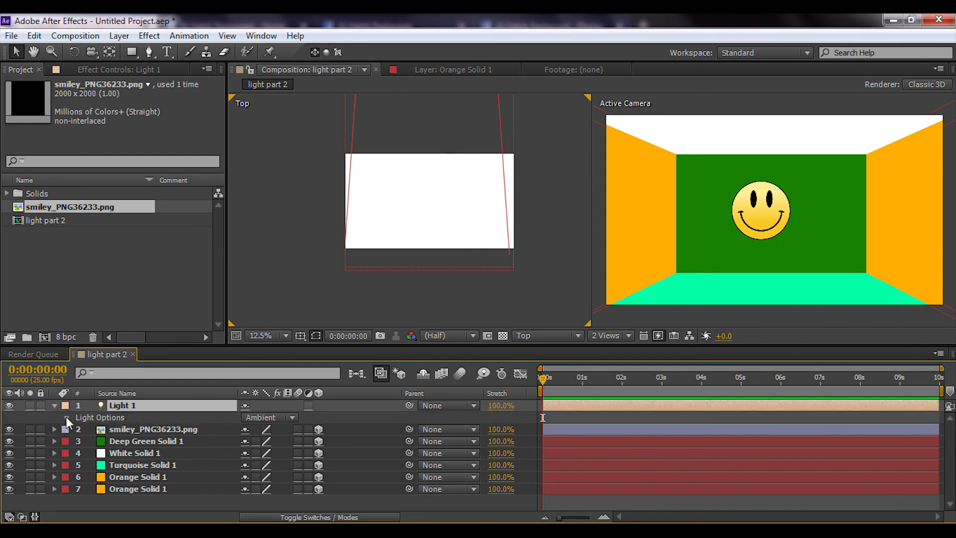
click(66, 417)
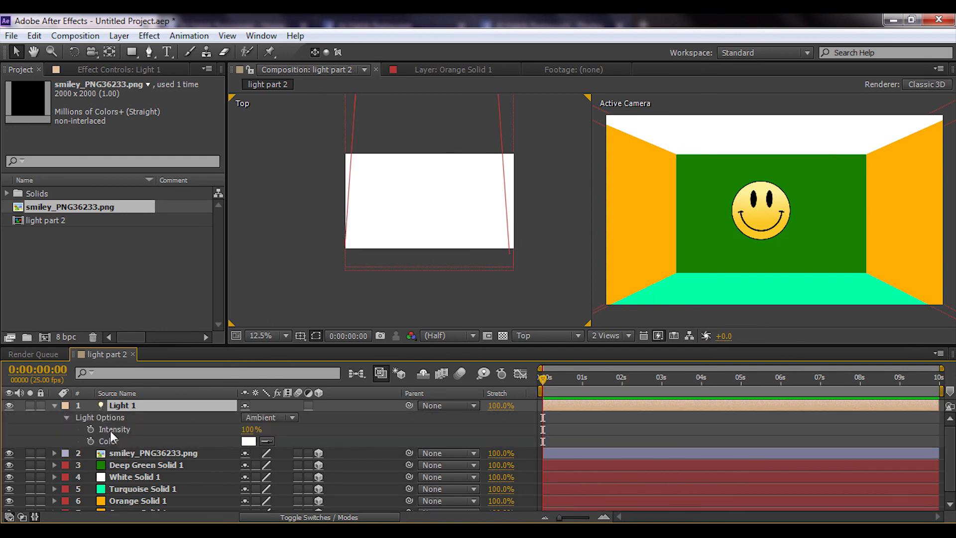
click(247, 440)
click(490, 350)
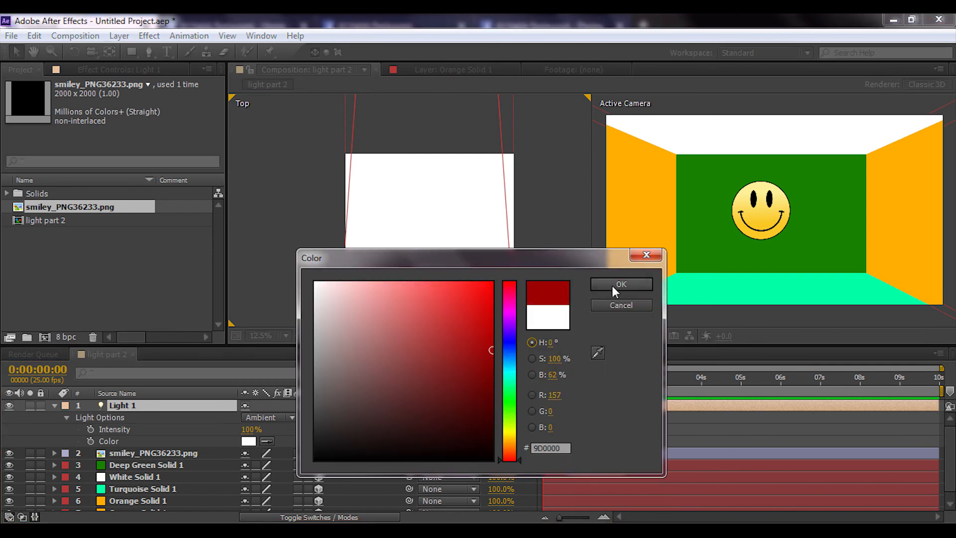
click(614, 284)
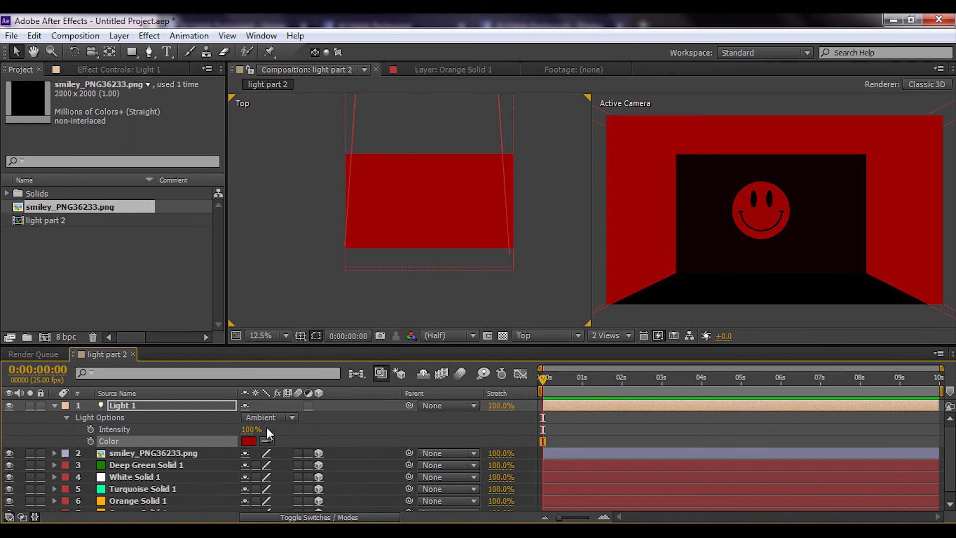
Step: Change the ambient light's color to a medium green with hue 157°, saturation 100% and brightness 62%
click(248, 442)
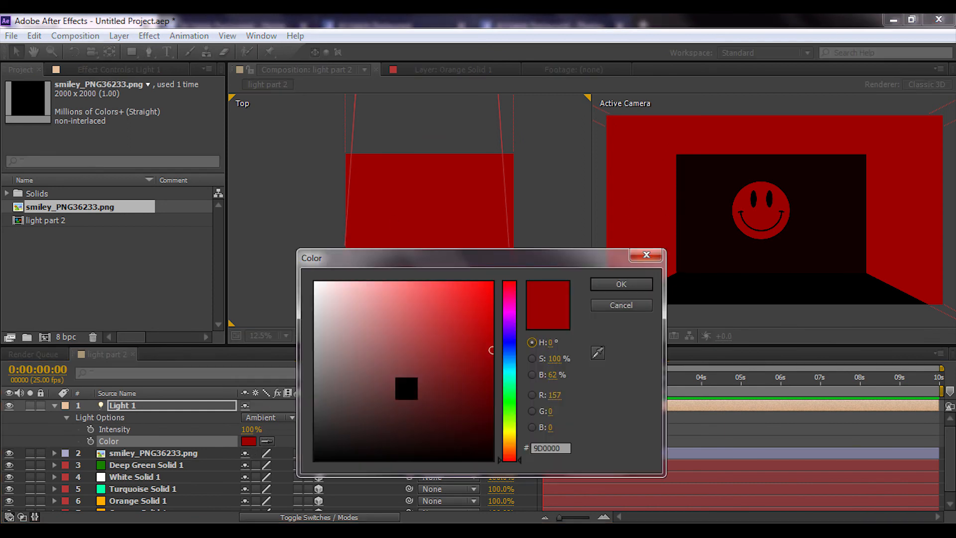
click(510, 381)
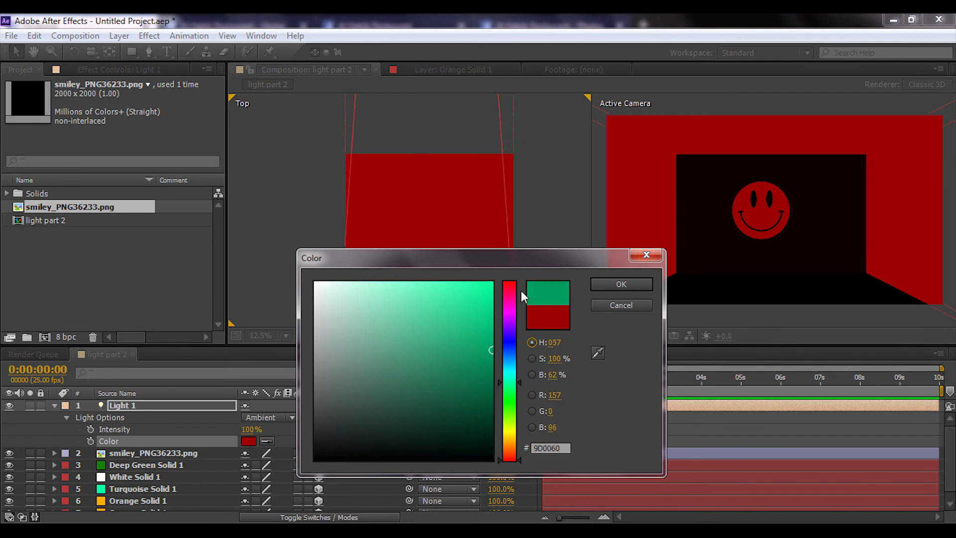
click(619, 282)
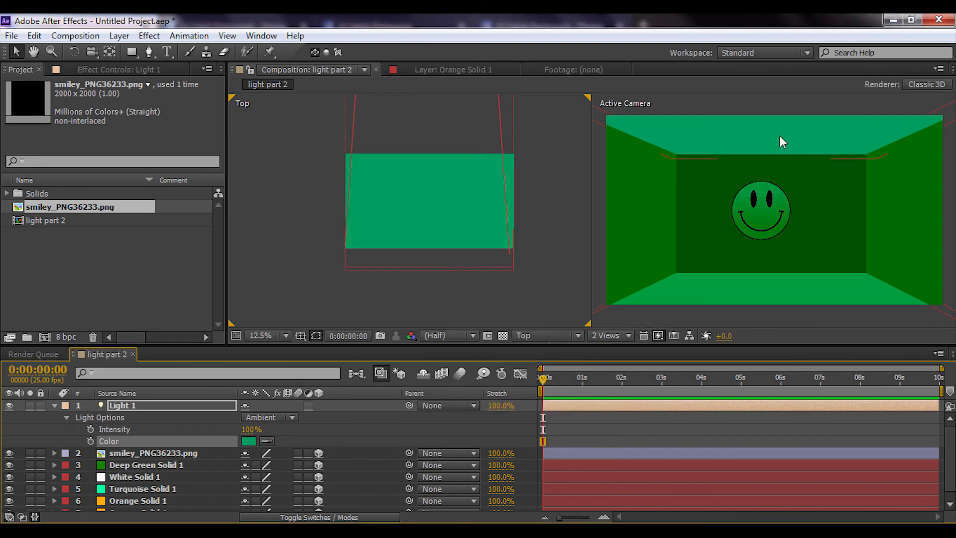
Step: Set the ambient light's color to white (FFFFFF) and its intensity to 74%, and collapse its properties
click(239, 443)
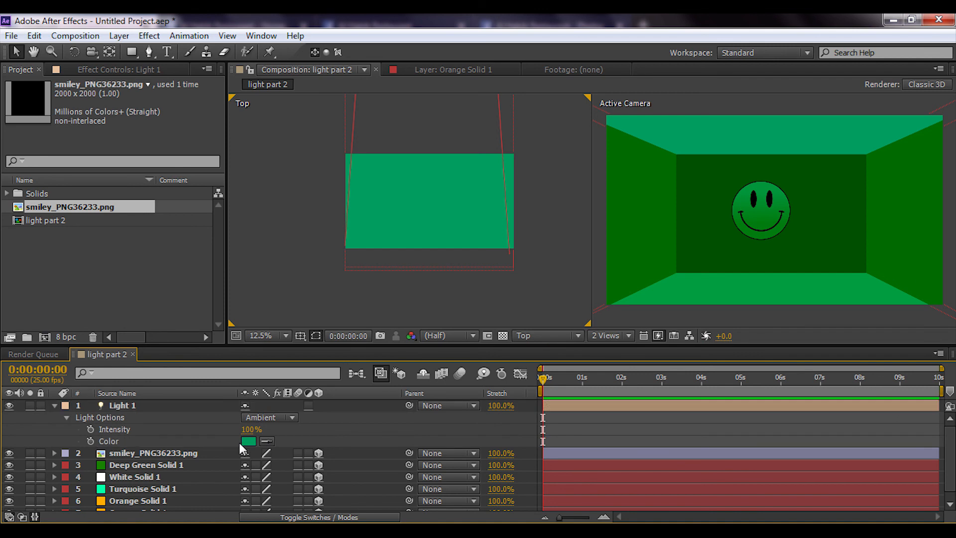
click(252, 441)
drag(349, 318, 315, 283)
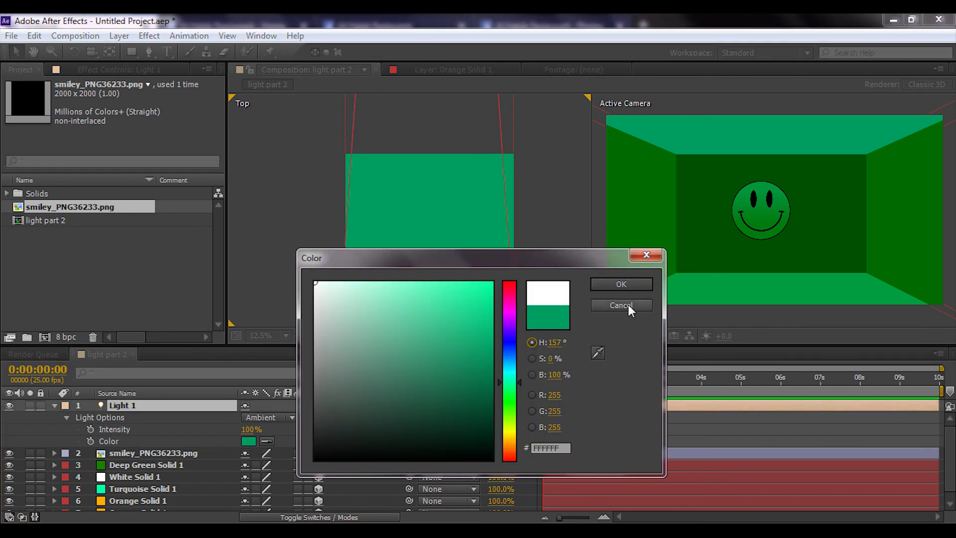
click(601, 285)
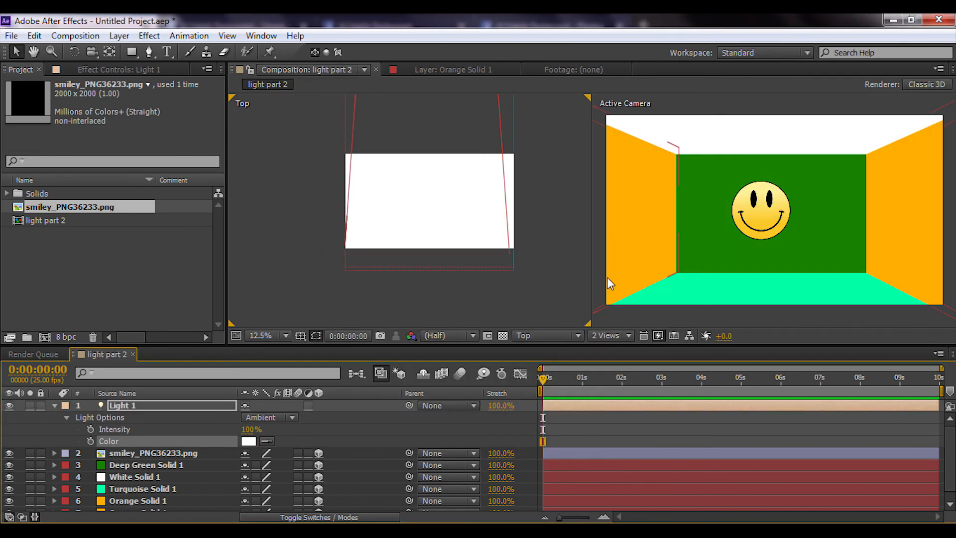
mouse_move(250, 429)
mouse_down()
mouse_move(192, 431)
mouse_move(243, 435)
mouse_up()
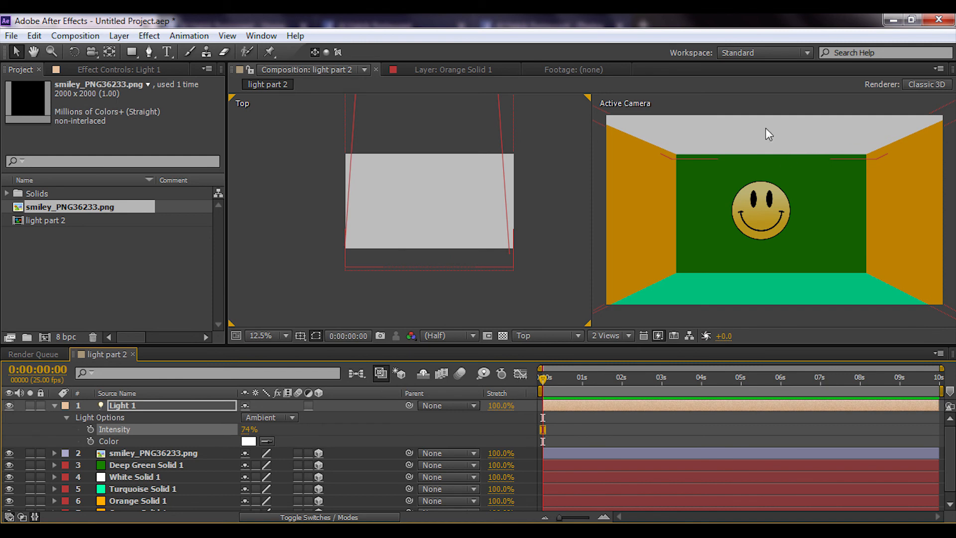
click(55, 405)
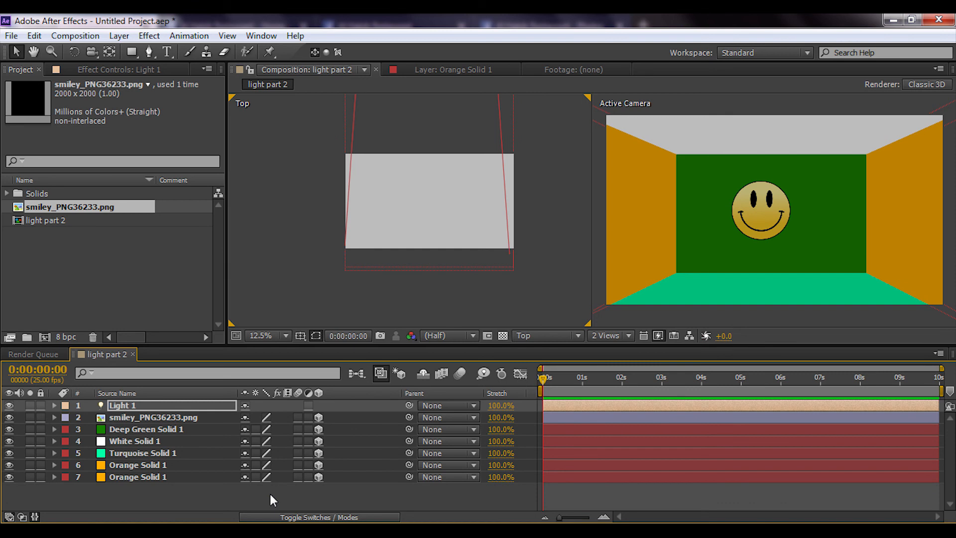
right_click(326, 488)
mouse_move(421, 342)
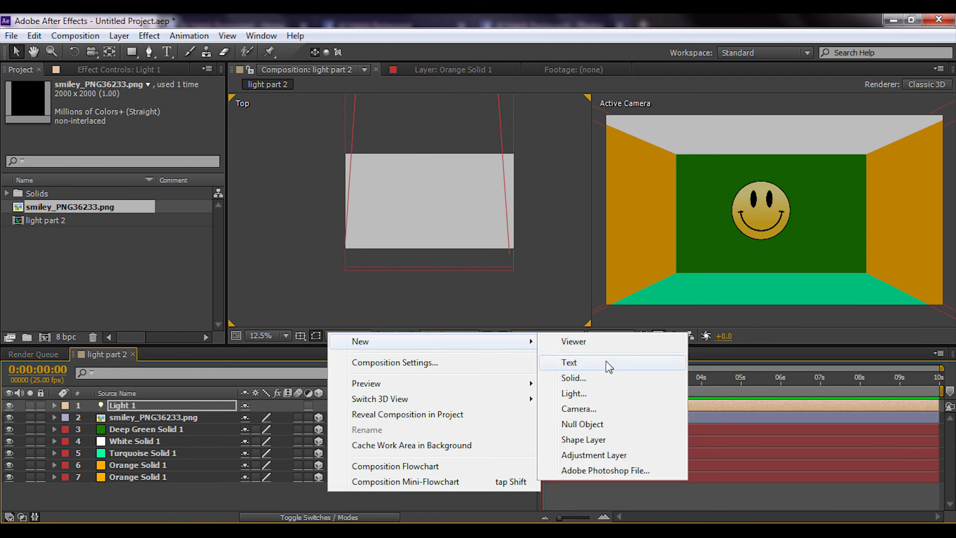
click(599, 394)
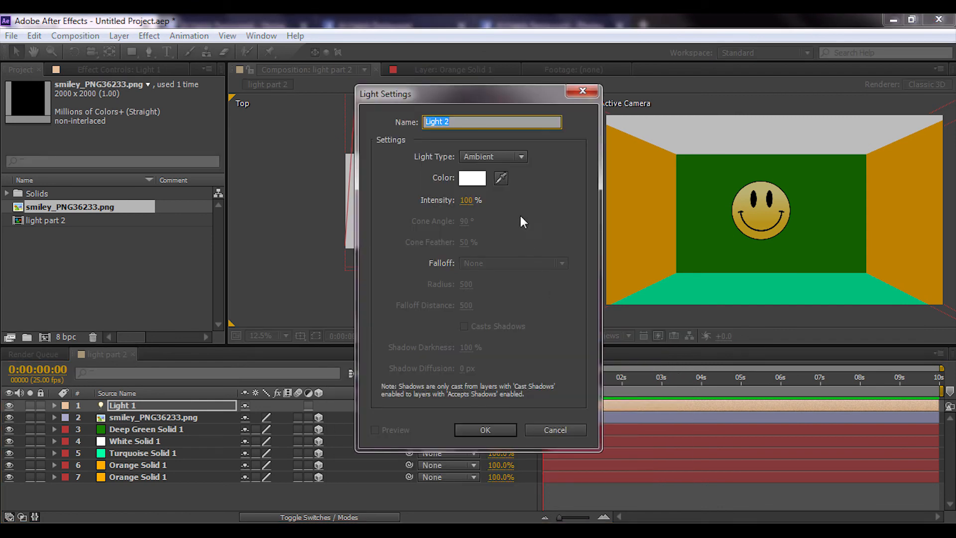
click(502, 157)
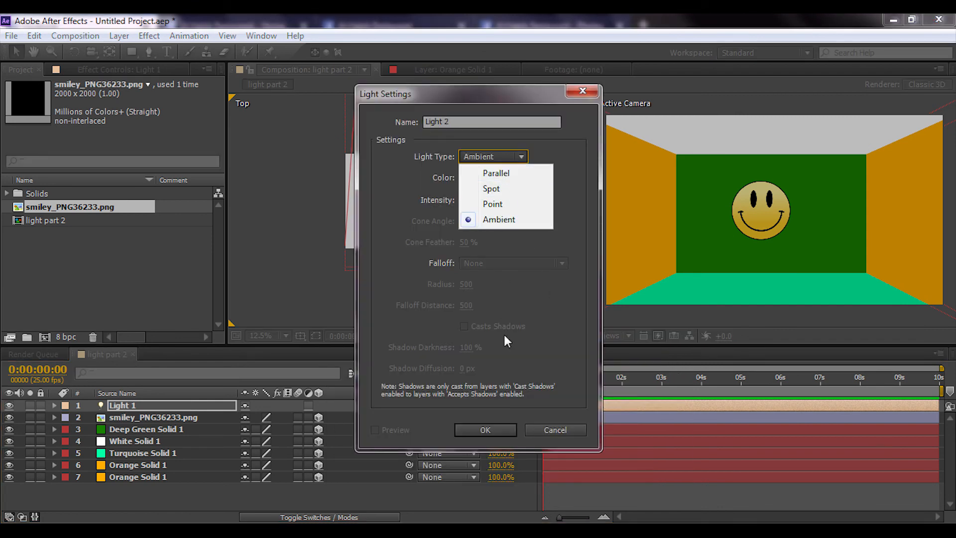
click(546, 429)
Step: Turn off the 3D switch for the smiley layer and all five solid layers
click(309, 419)
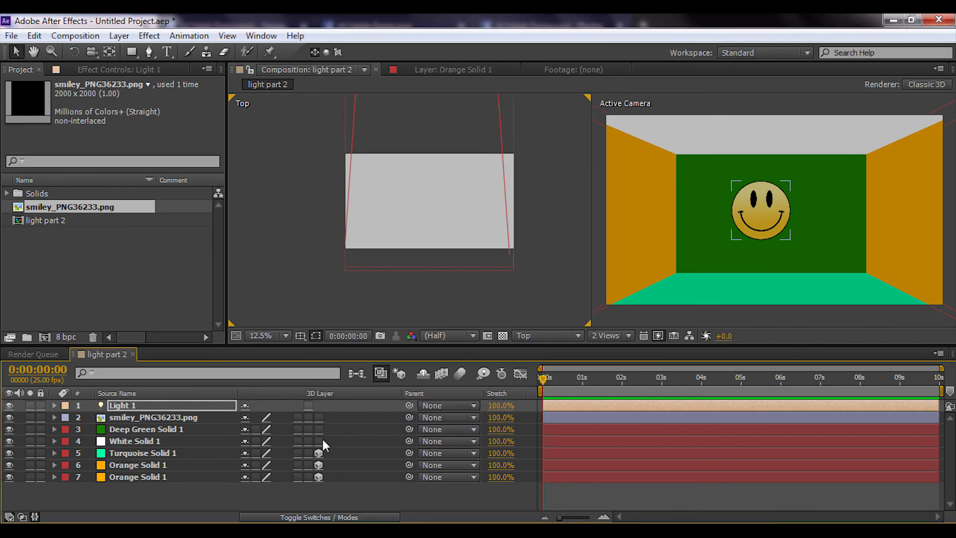
drag(319, 483, 320, 484)
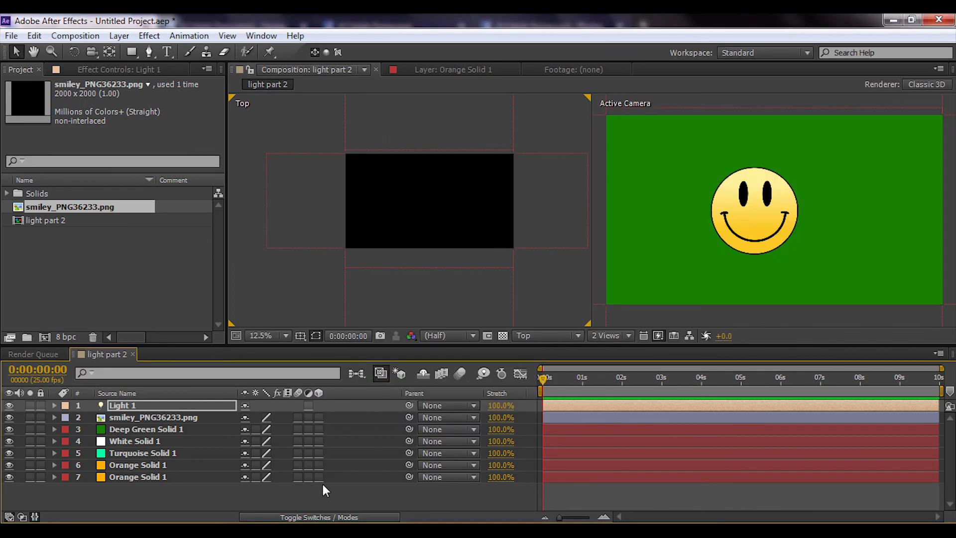
scroll(714, 232, down, 2)
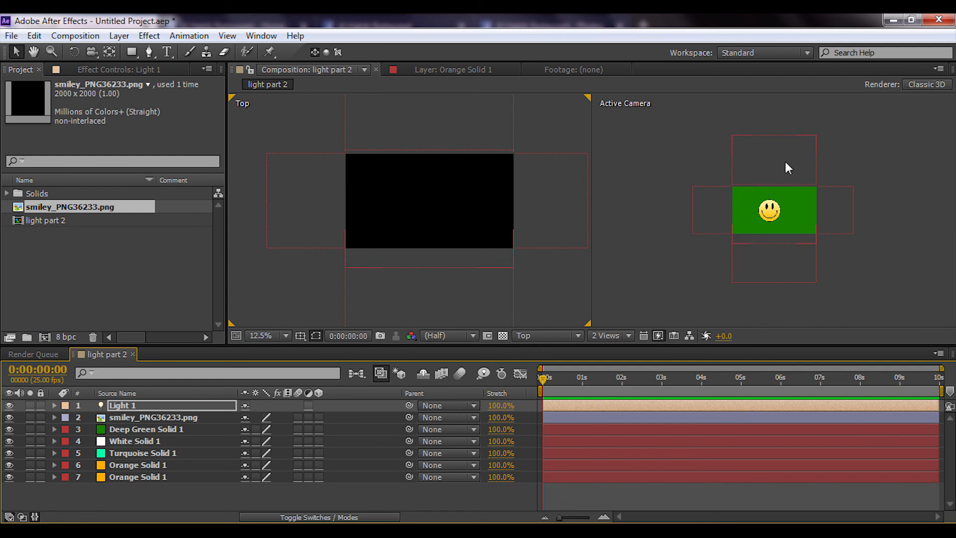
click(768, 213)
Step: Turn the 3D switch back on for the five solids and the smiley layer
drag(319, 477, 319, 440)
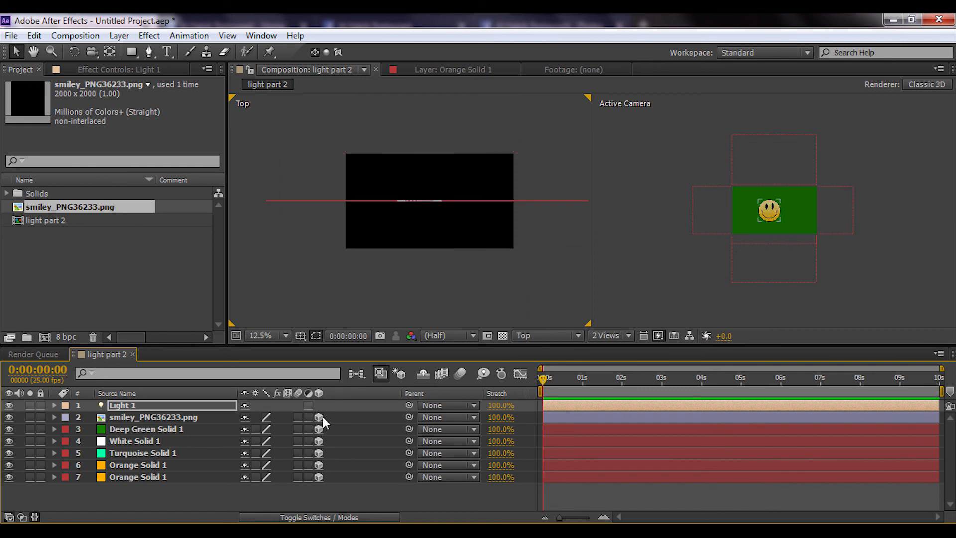
click(335, 498)
scroll(722, 249, down, 2)
click(761, 269)
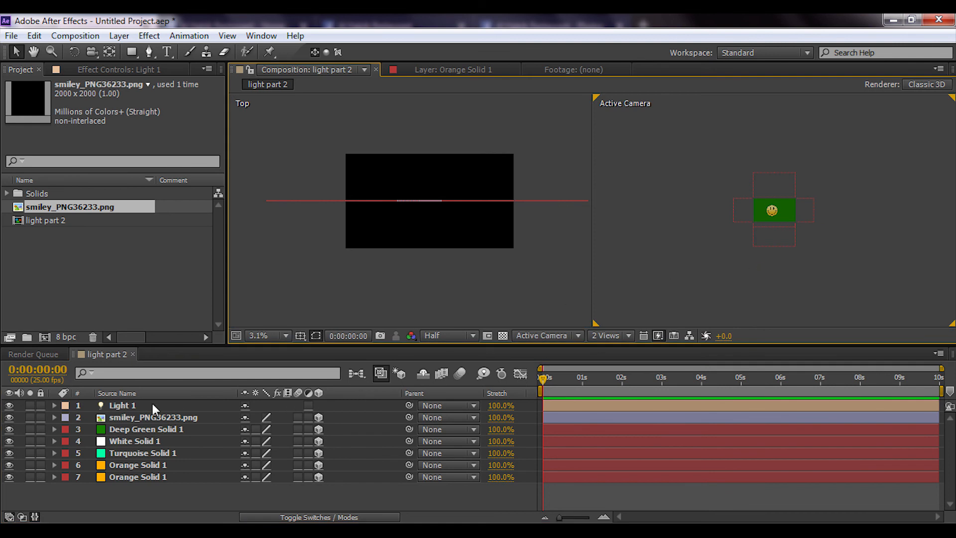
Step: Undo both 3D switch changes on the smiley and solid layers to restore the room
click(123, 404)
key(Return)
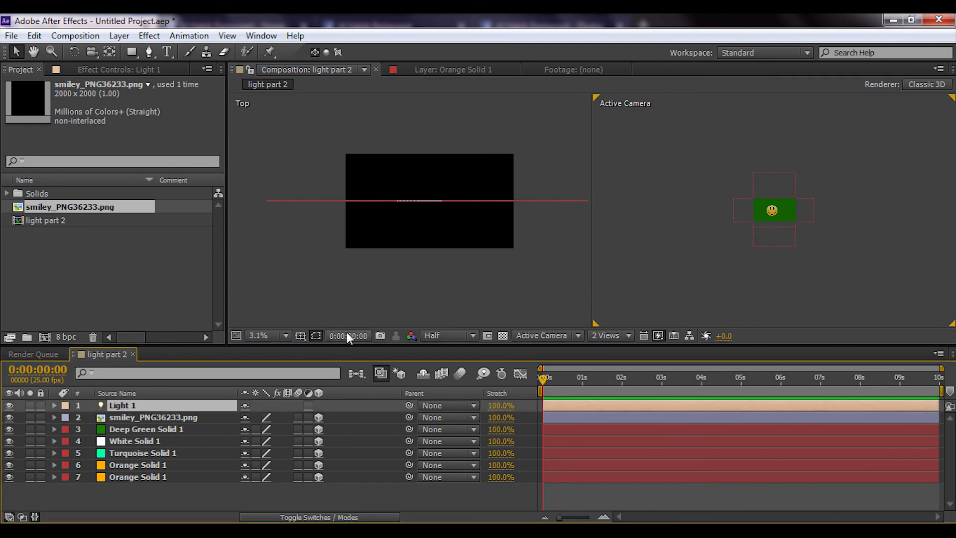
key(ctrl+z)
key(ctrl+z)
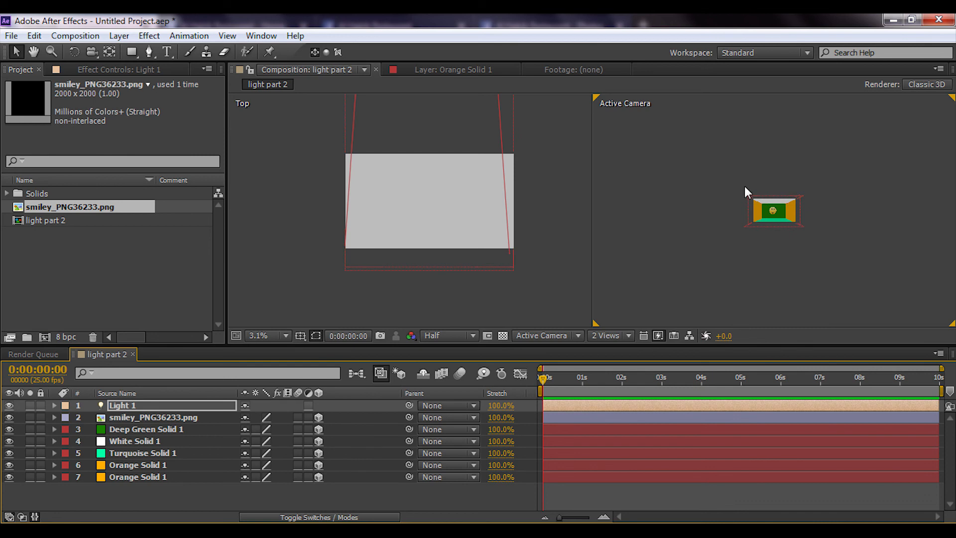
scroll(744, 187, up, 2)
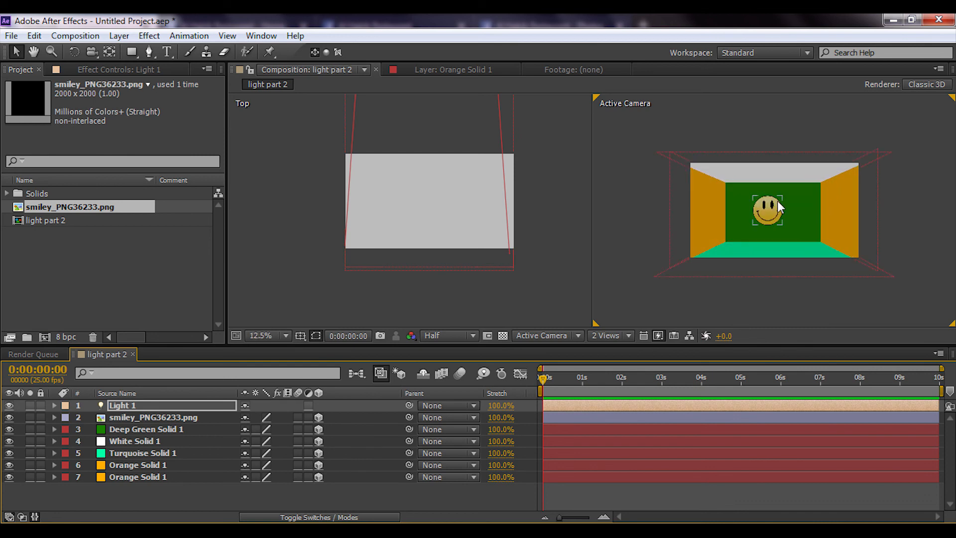